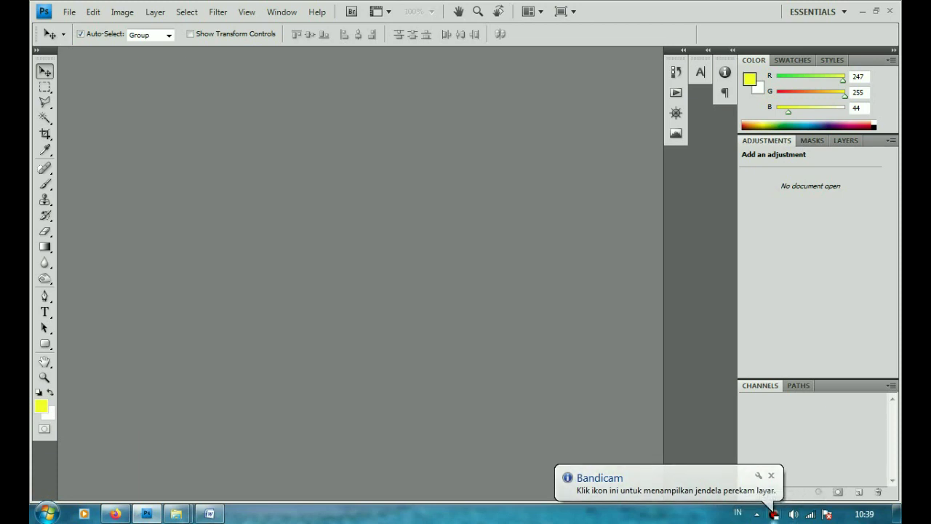
Dismiss the hidden-icons popup and start a new blank Photoshop document.
left_click(757, 514)
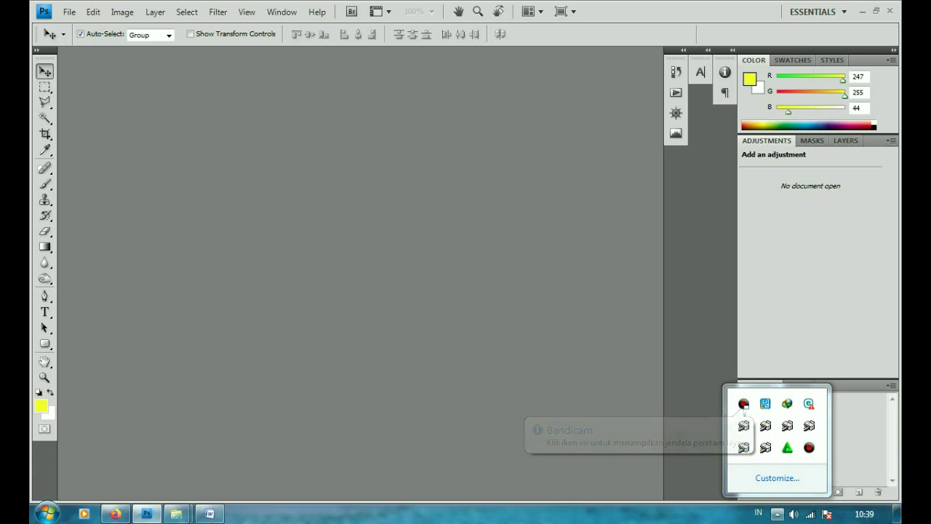
key("Escape")
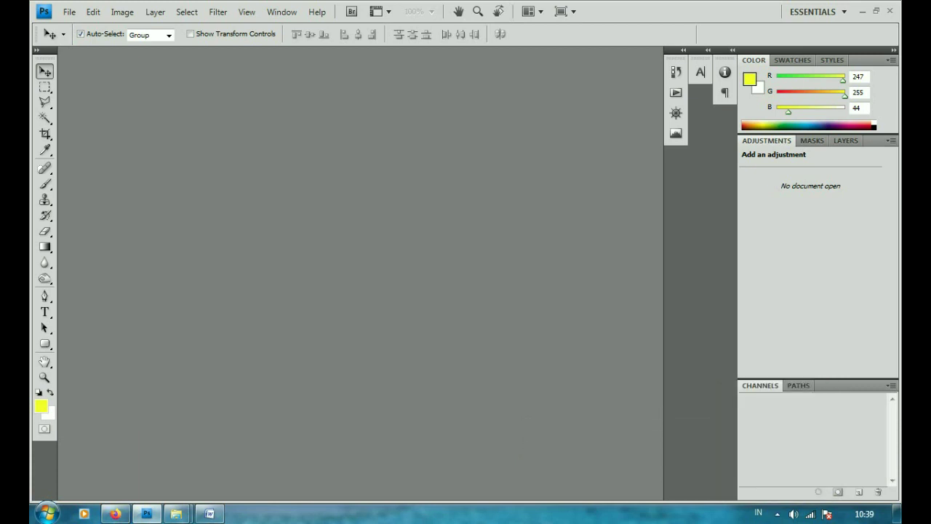
key("ctrl+n")
Create a Custom document 300 cm wide, 7 cm tall at 72 pixels/inch.
left_click(463, 226)
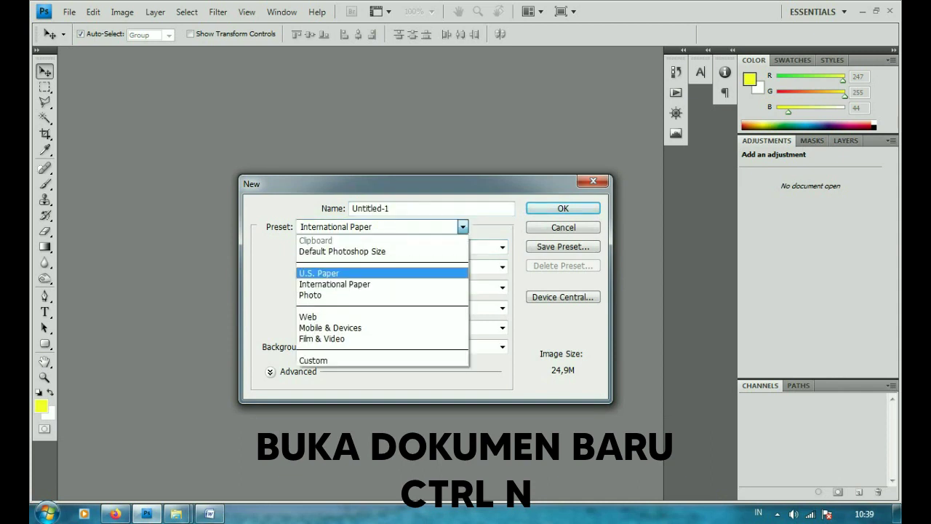
left_click(313, 357)
left_click(502, 267)
left_click(427, 302)
type("300")
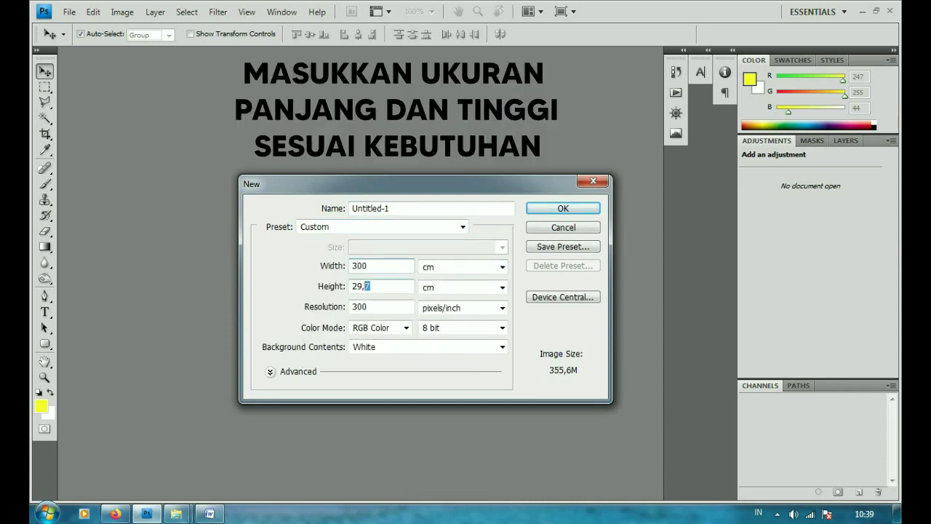
type("70")
key("shift+Home")
type("72")
key("Return")
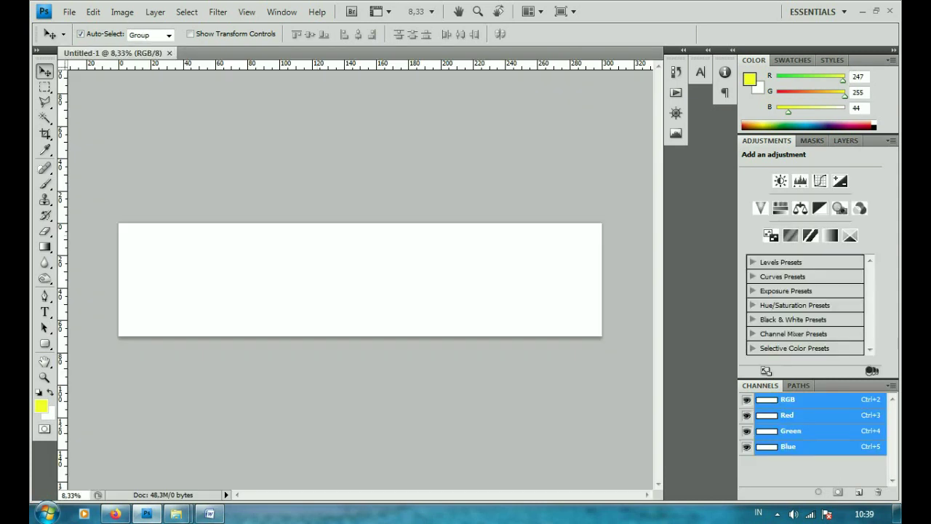
Select the Pengumuman closing-dates message in the WhatsApp Web chat, then return to Photoshop.
left_click(115, 514)
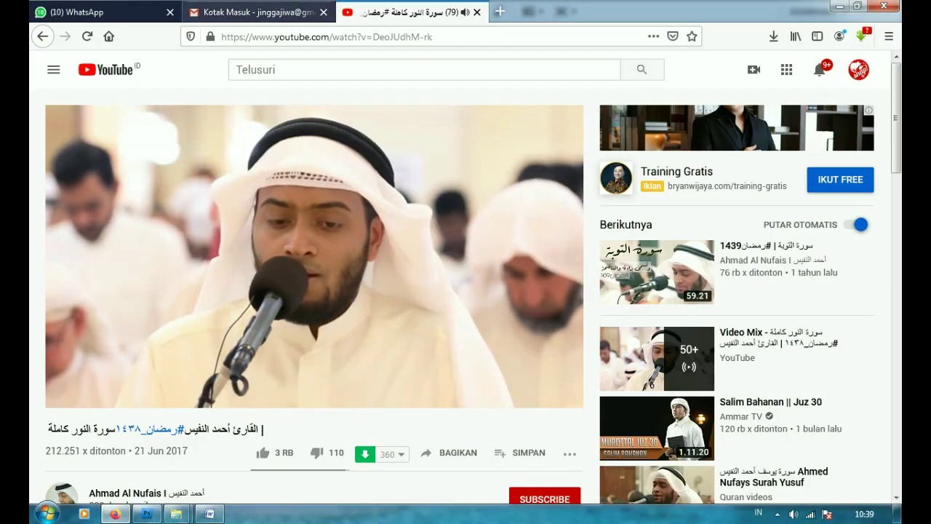
left_click(94, 11)
scroll(619, 277, "up", 2)
mouse_move(558, 211)
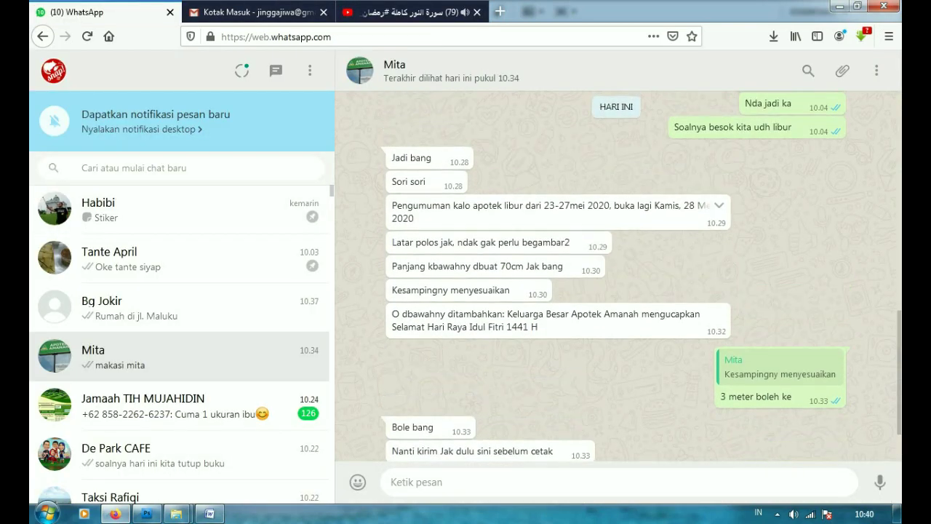
scroll(179, 344, "down", 5)
scroll(179, 344, "up", 5)
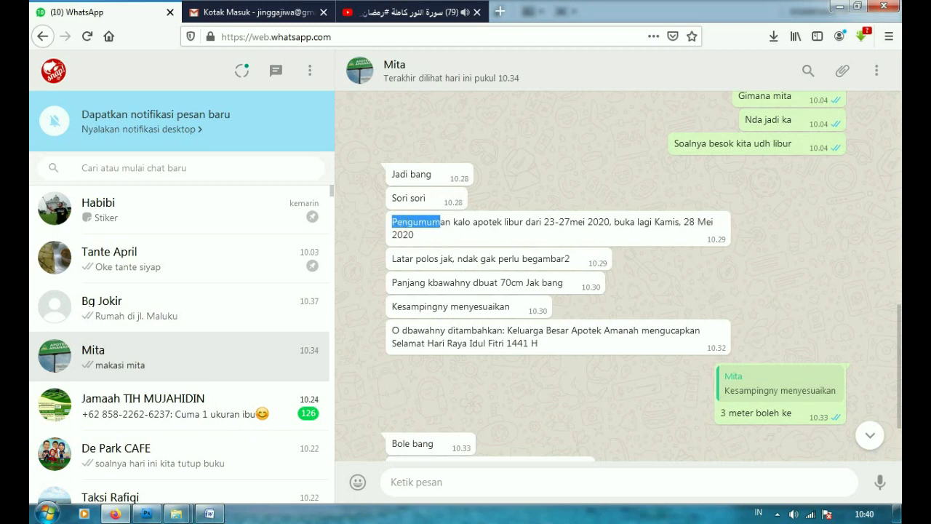
triple_click(409, 222)
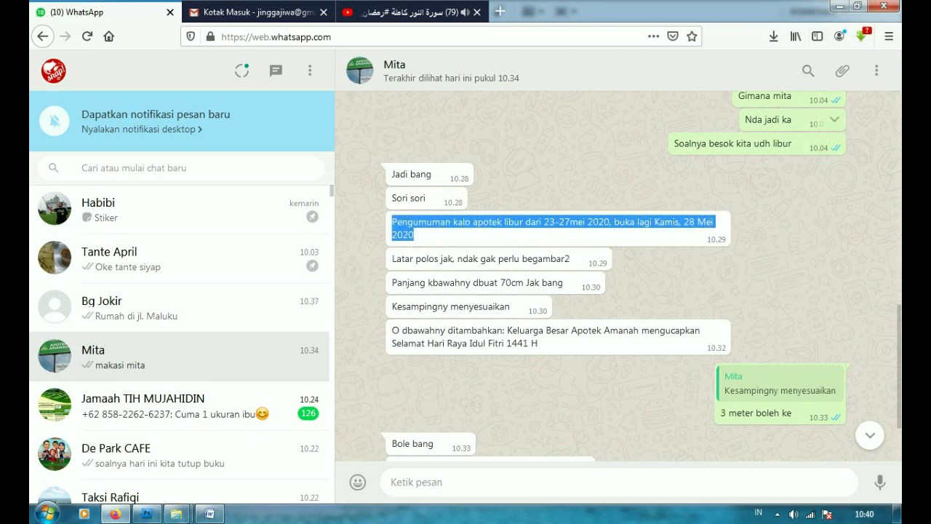
left_click(146, 514)
Set the Type tool's text colour to black (000000).
key("t")
scroll(277, 268, "up", 1)
left_click(449, 34)
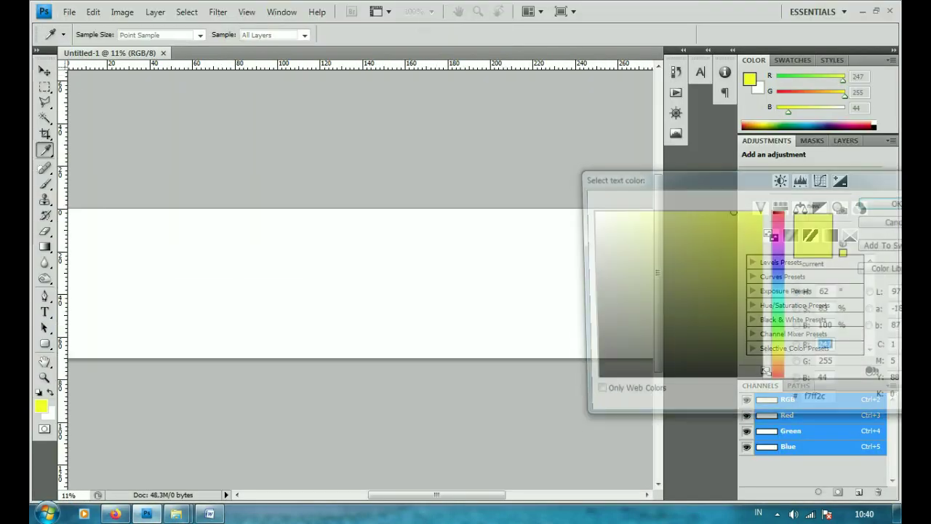
type("000000")
key("Return")
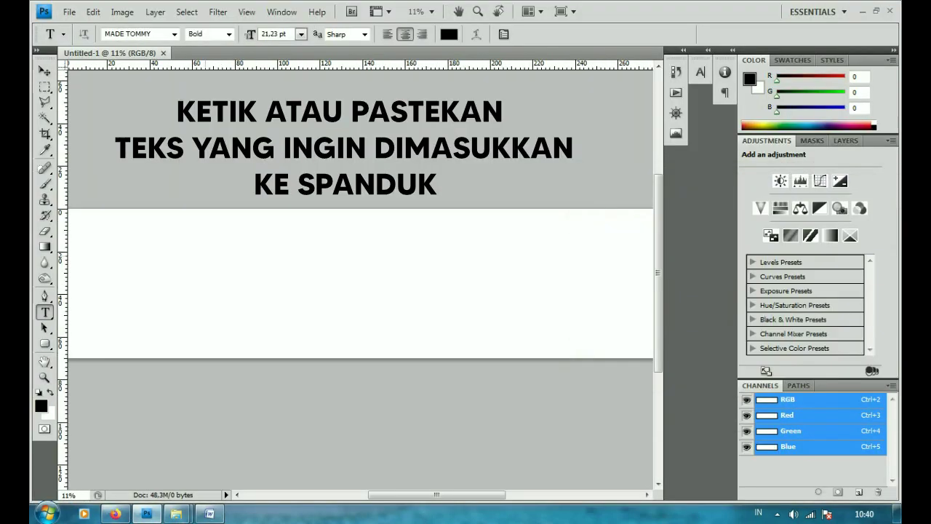
Paste the announcement text onto the banner and scale it across most of the width.
left_click(205, 255)
key("ctrl+v")
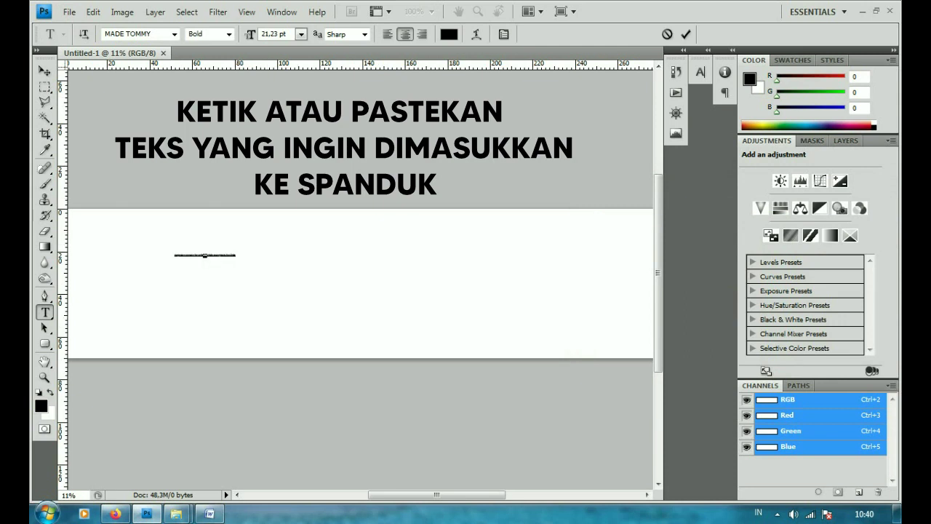
key("ctrl+Return")
key("ctrl+t")
left_click_drag(236, 256, 608, 260)
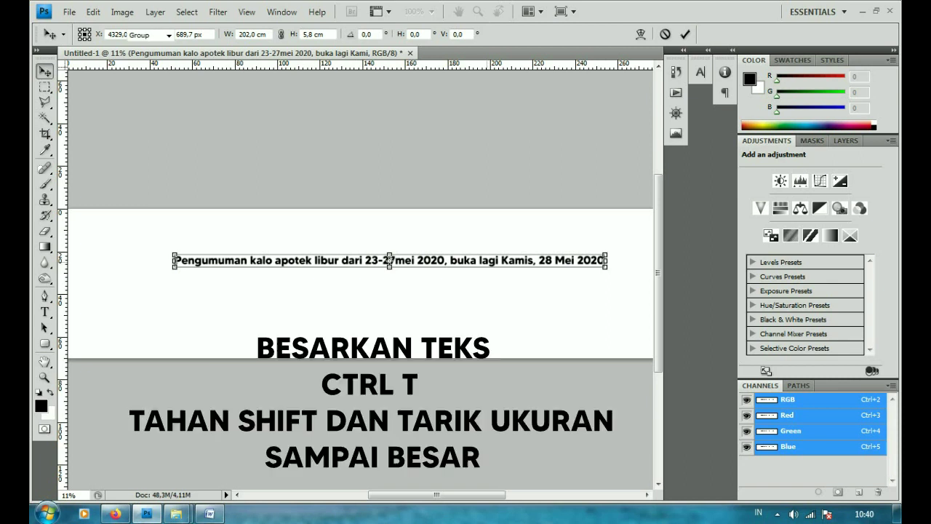
key("Return")
Delete 'kalo', capitalise Apotek, Libur and Mei, and break the text into lines.
left_click(44, 312)
double_click(265, 261)
key("BackSpace")
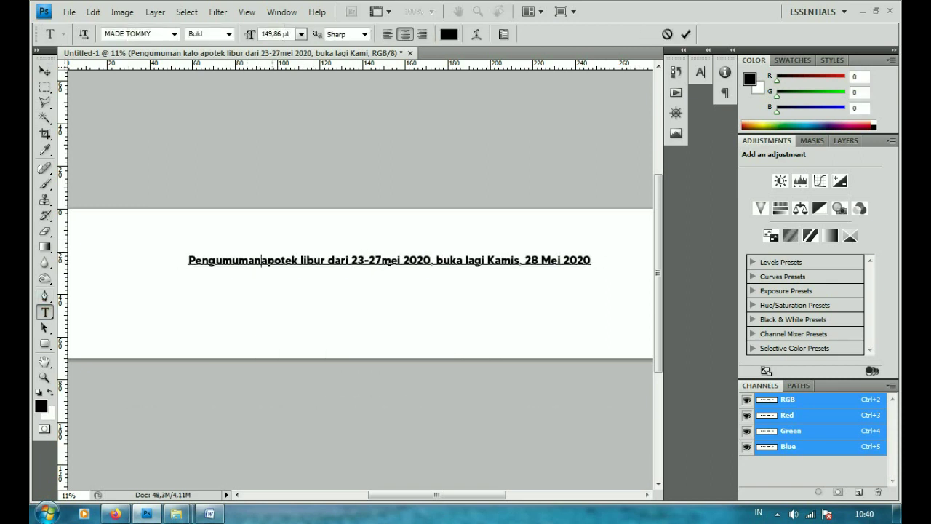
key("Return")
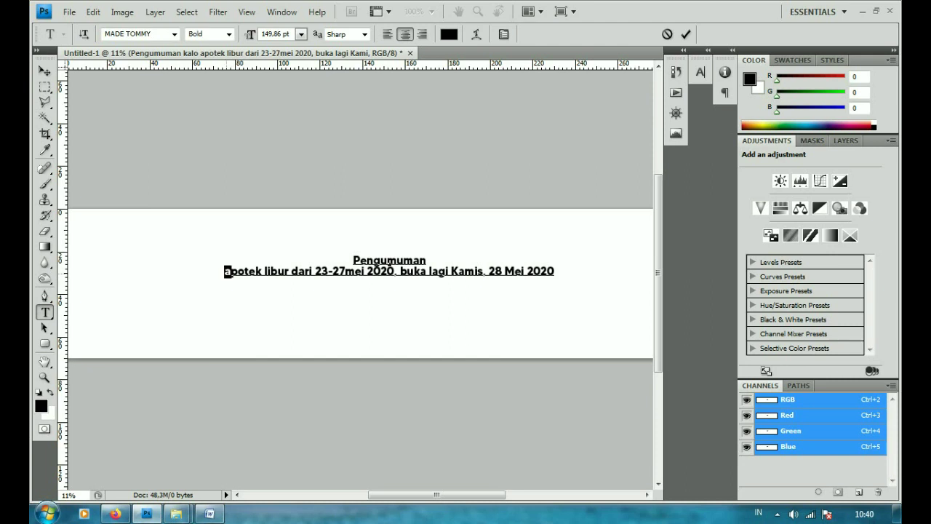
type("A")
key("ctrl+plus")
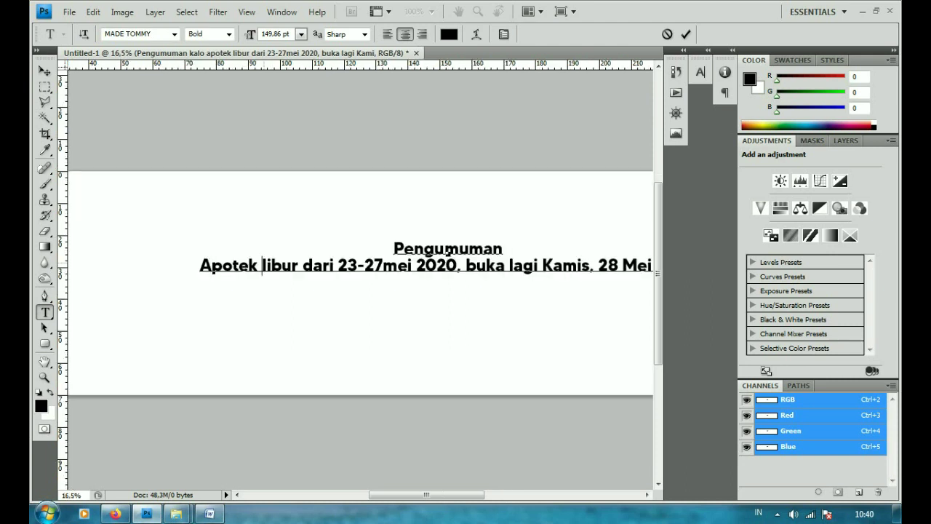
type("L")
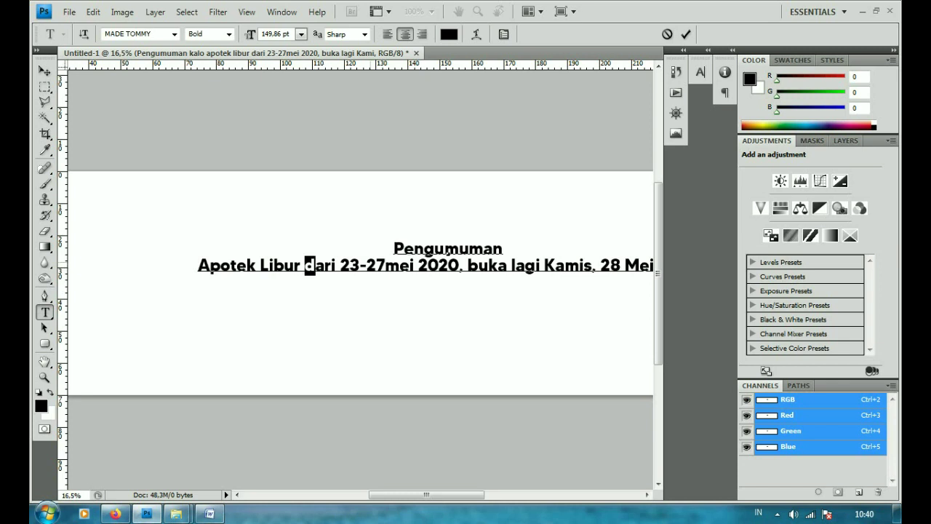
type("D")
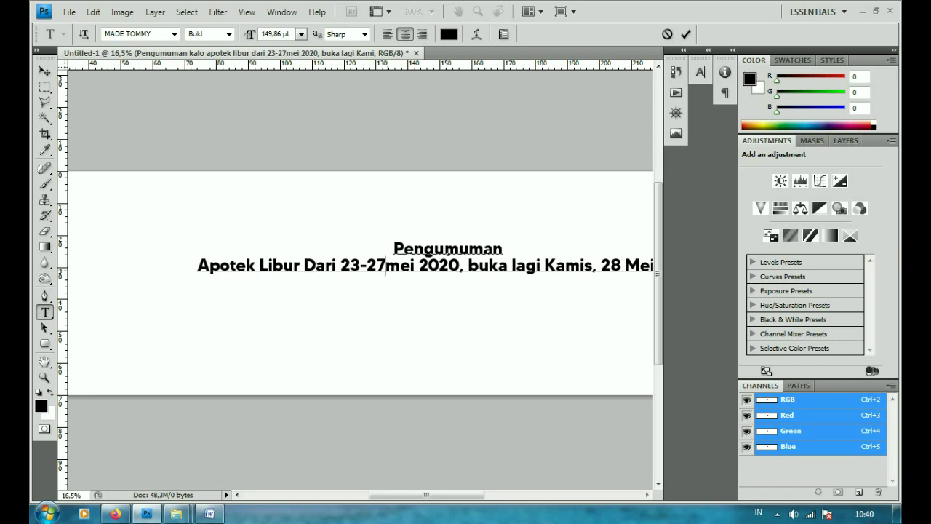
key("Right")
key("shift+Left")
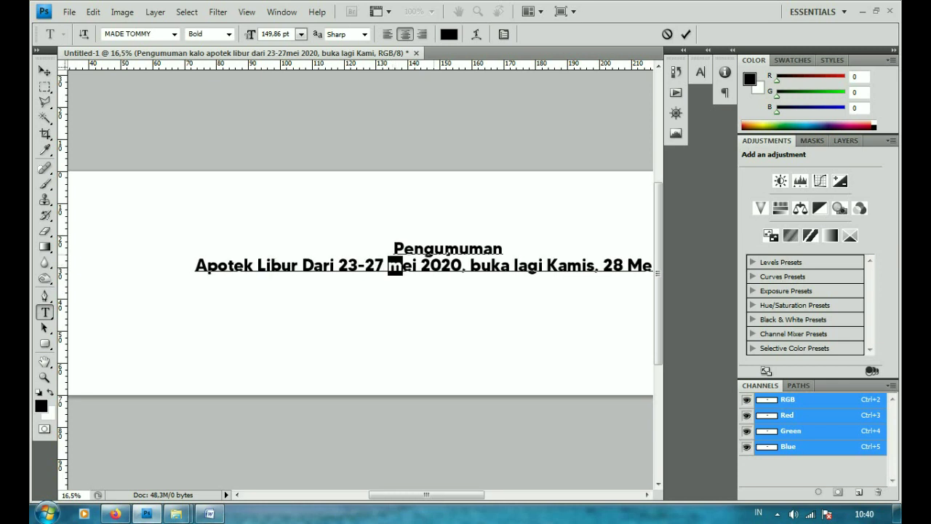
type("M")
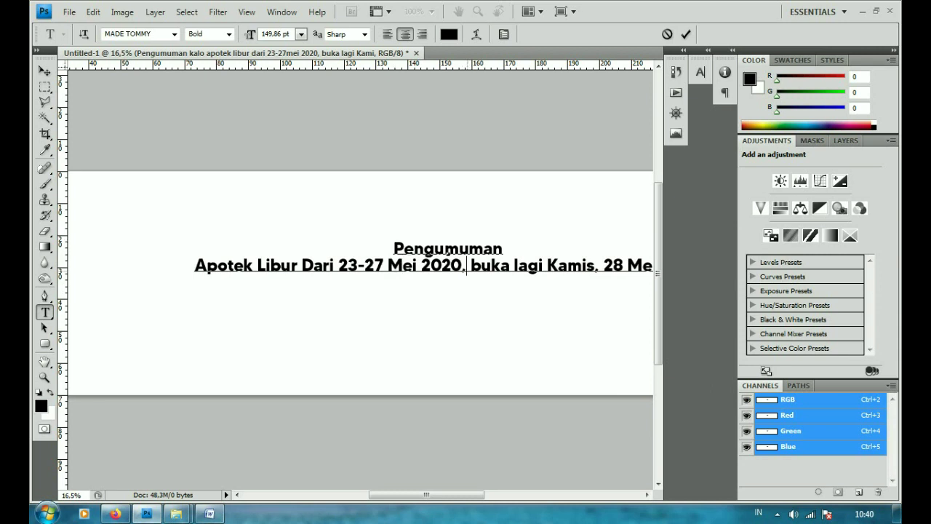
key("Return")
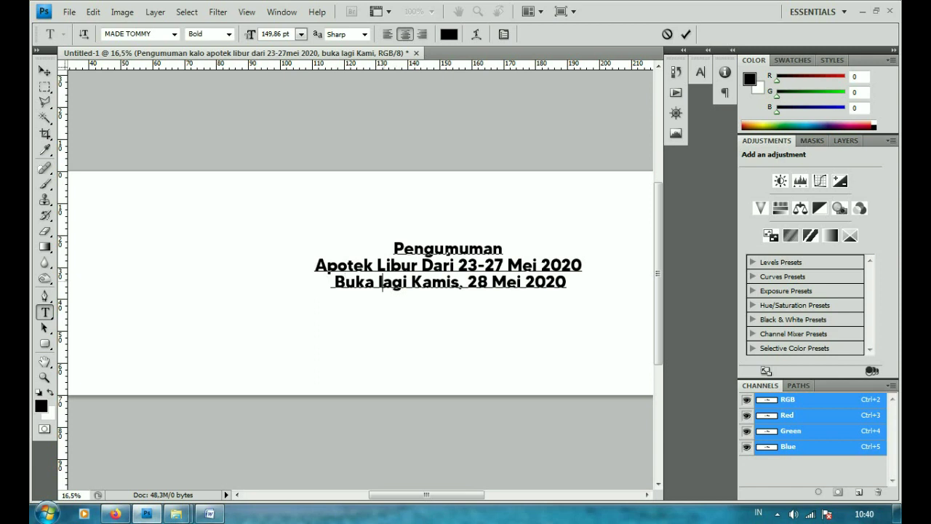
key("BackSpace")
Capitalise Lagi and make the word Pengumuman all caps in the Character panel.
type("L")
left_click_drag(504, 248, 393, 249)
left_click(700, 71)
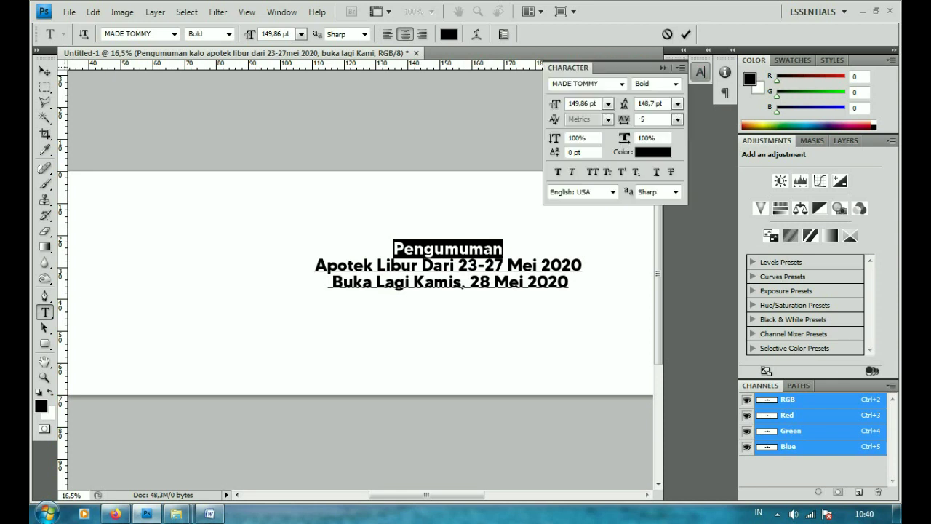
left_click(593, 172)
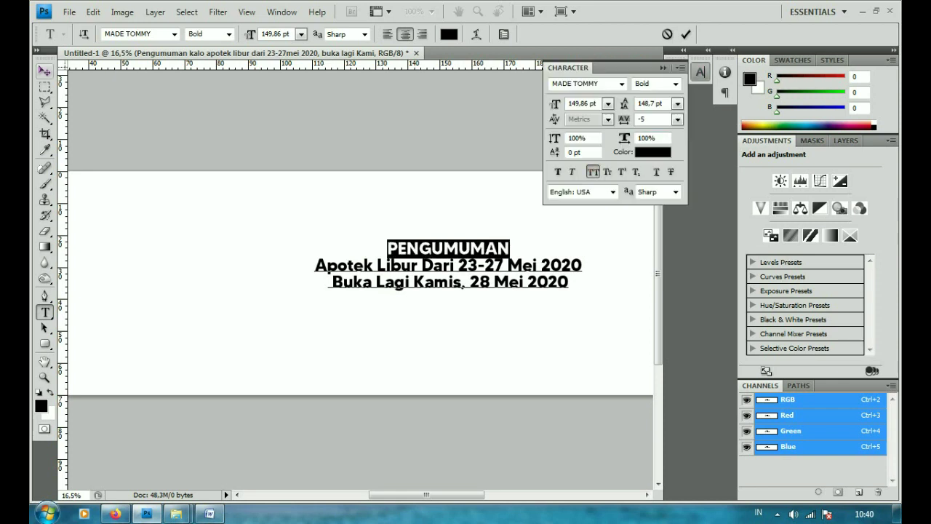
Move the text block left, scale it up about twice, and fit the banner on screen.
left_click(44, 70)
left_click_drag(449, 267, 259, 269)
key("ctrl+t")
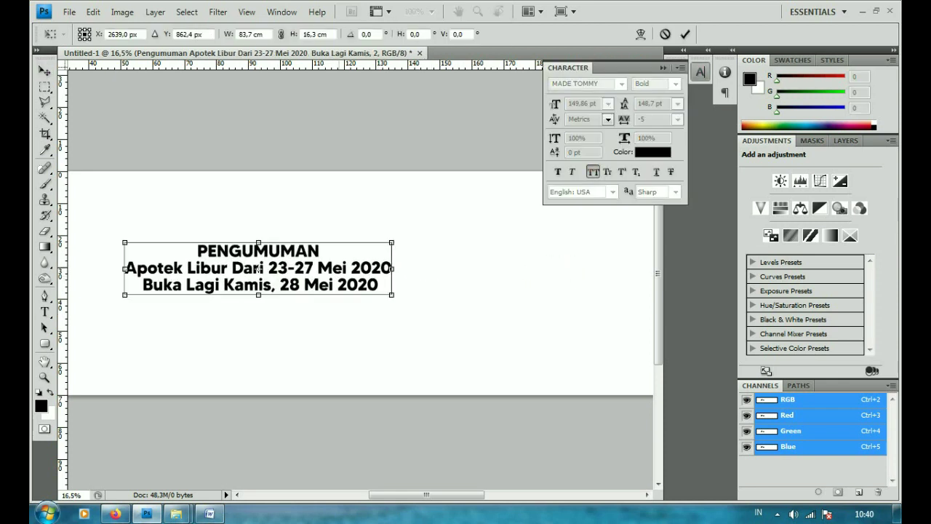
key("ctrl+0")
left_click_drag(382, 288, 593, 331)
key("Return")
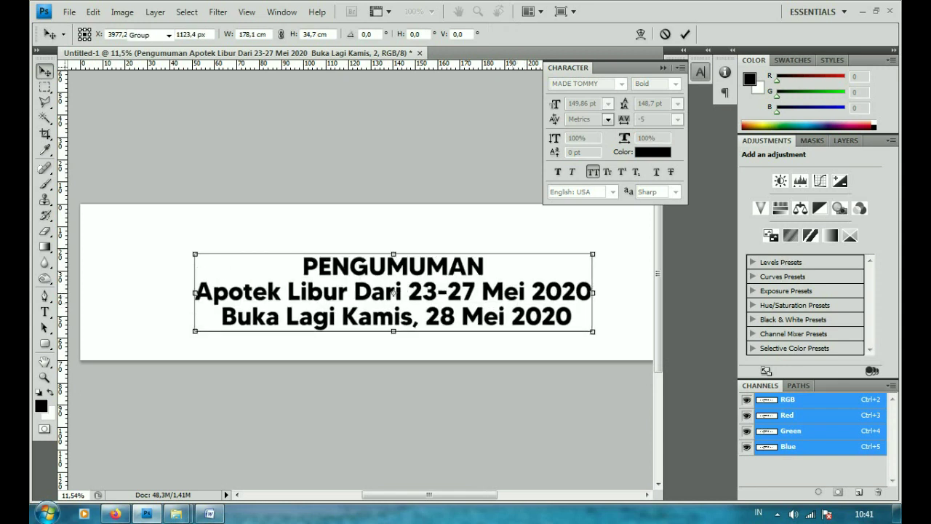
key("Return")
key("ctrl+0")
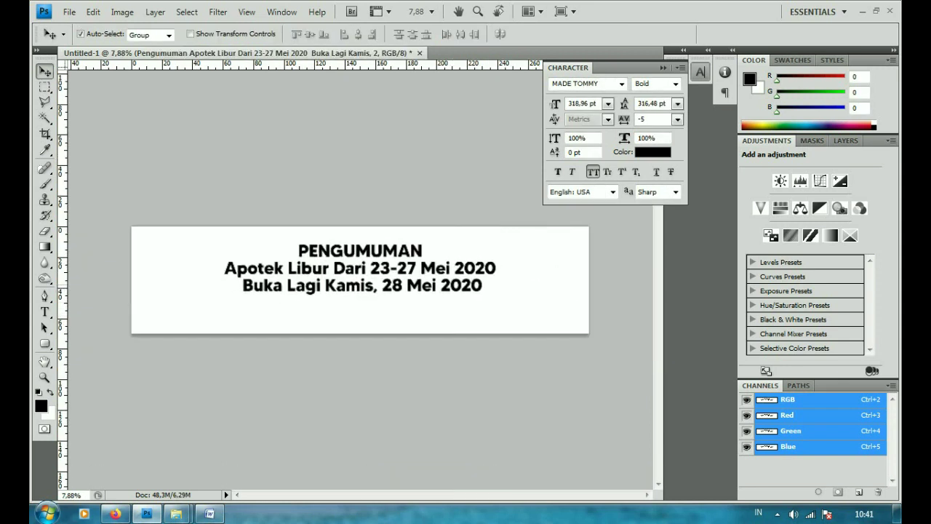
key("ctrl+0")
key("ctrl+minus")
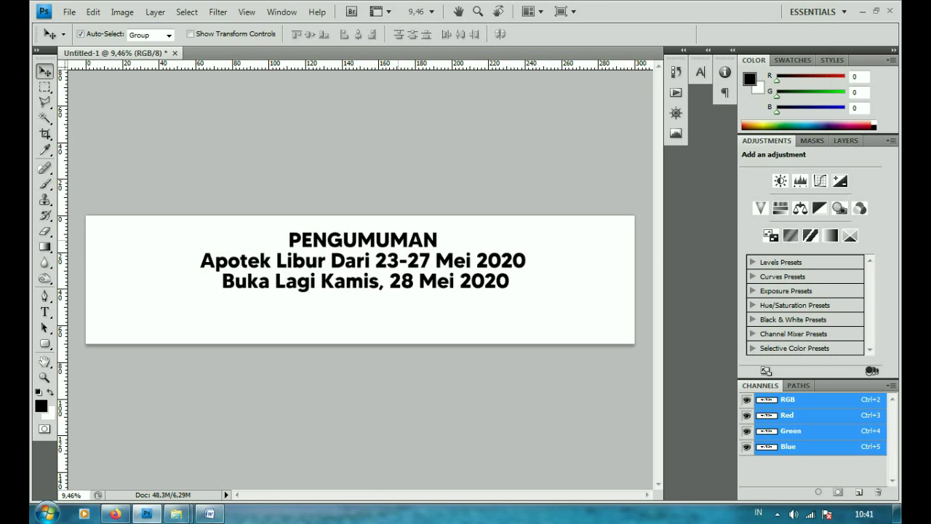
key("alt")
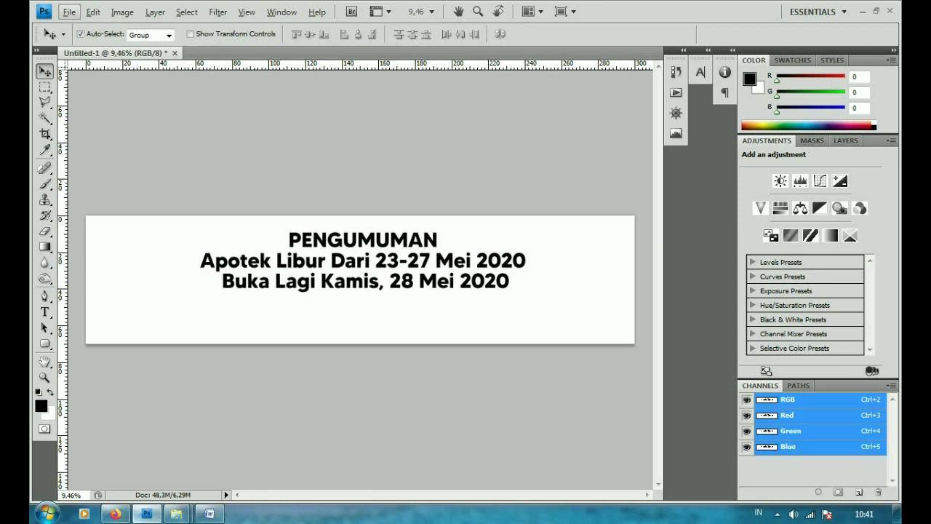
Select the Idul Fitri 1441 H greeting in WhatsApp Web and return to Photoshop.
left_click(115, 514)
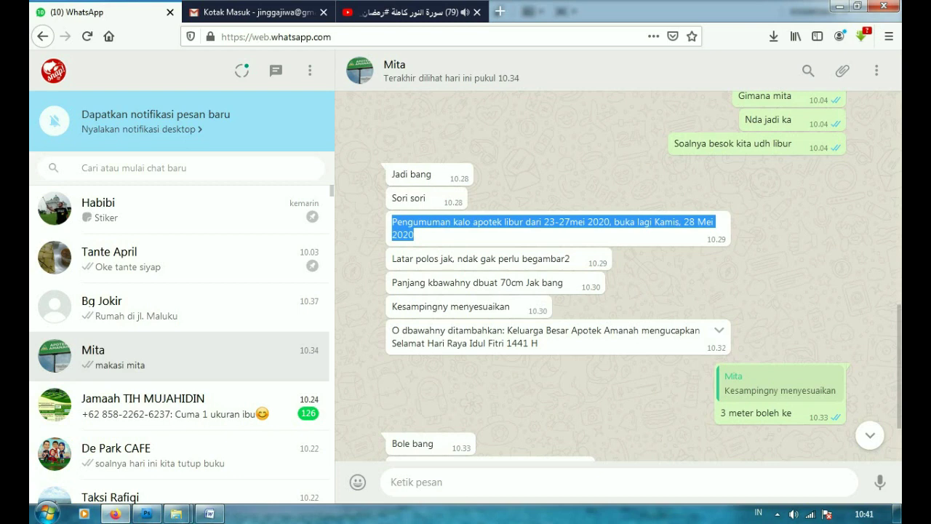
left_click_drag(508, 330, 539, 344)
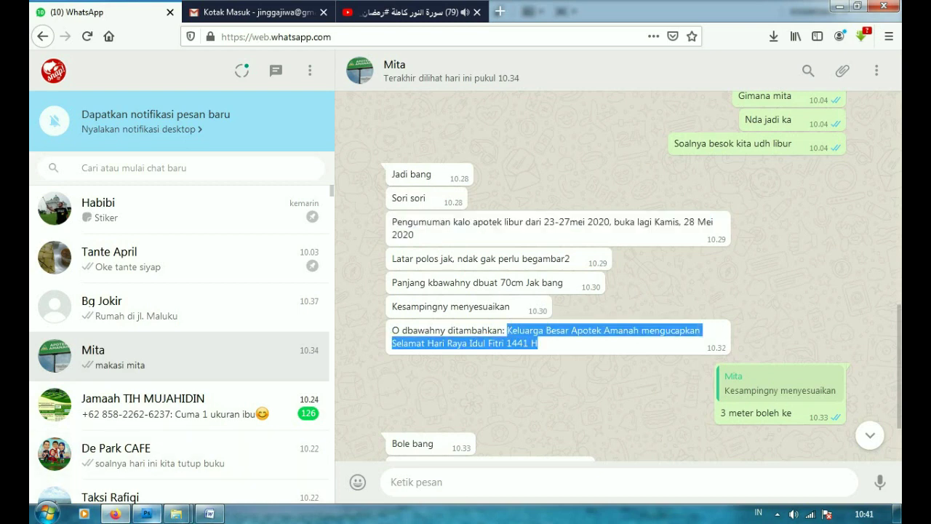
left_click(147, 514)
Duplicate the announcement text below itself and replace its contents with the pasted greeting.
left_click_drag(362, 244, 362, 313)
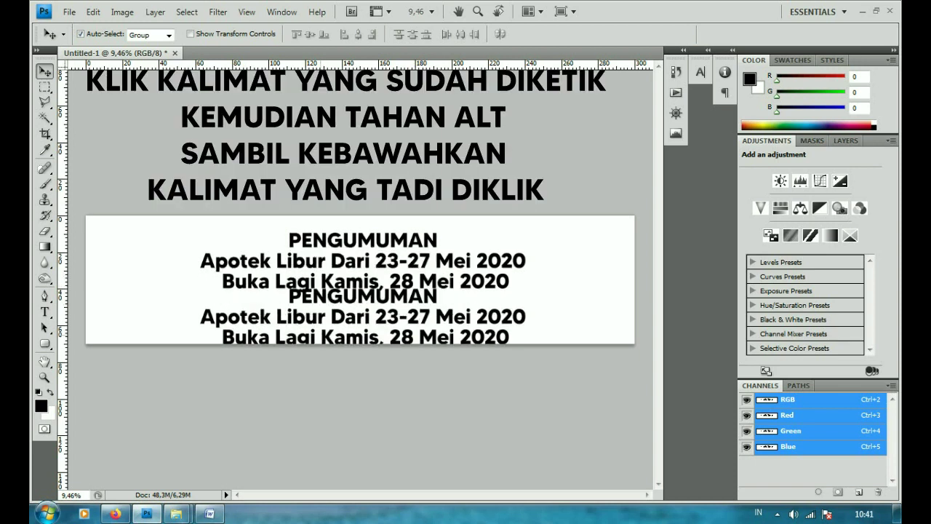
key("t")
left_click(361, 313)
key("ctrl+a")
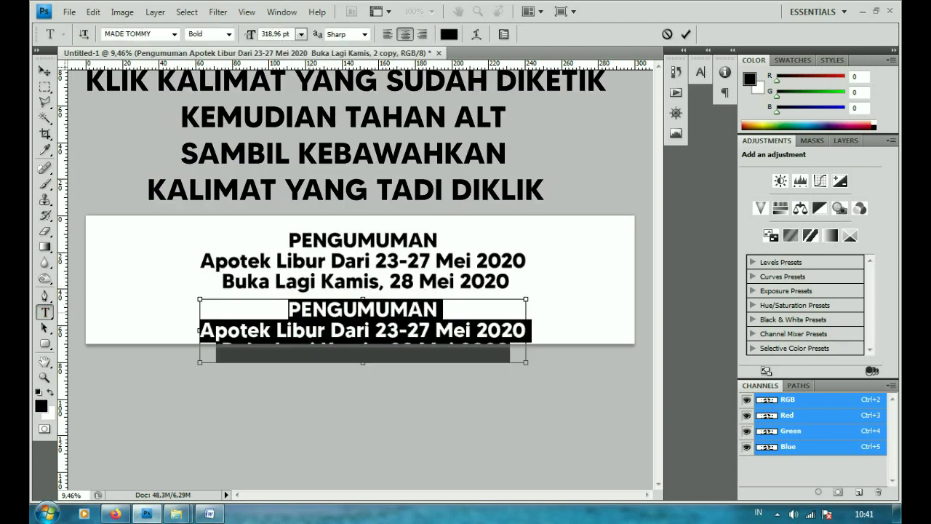
key("ctrl+v")
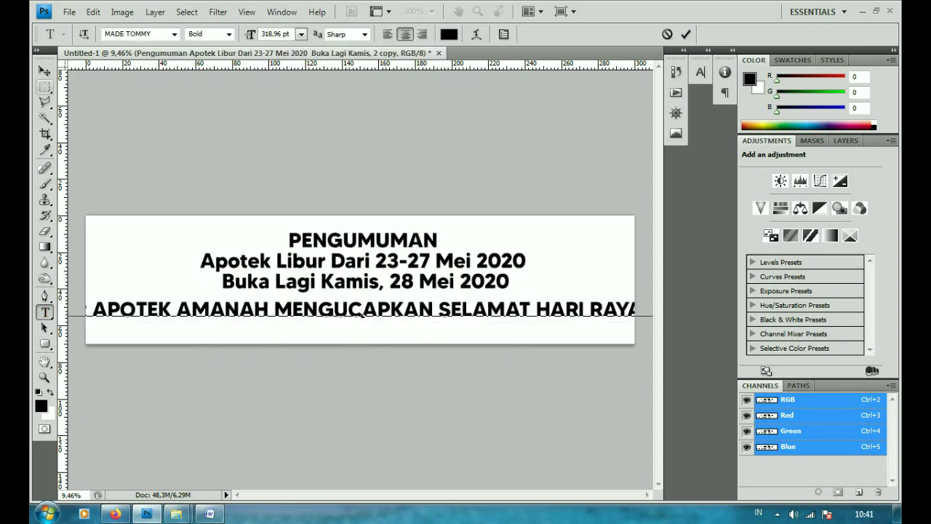
left_click(44, 71)
Shrink the greeting line from both sides so it fits within the banner.
key("ctrl+t")
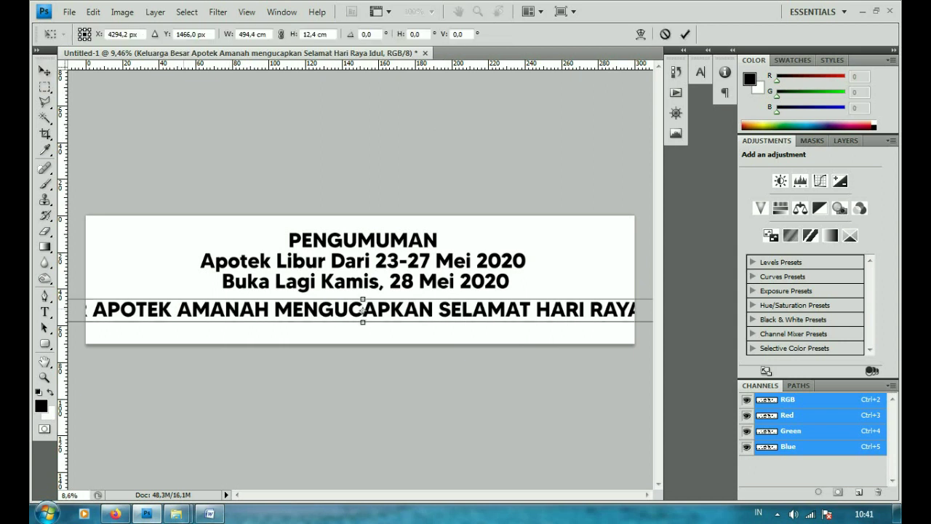
key("ctrl+0")
left_click_drag(144, 294, 237, 295)
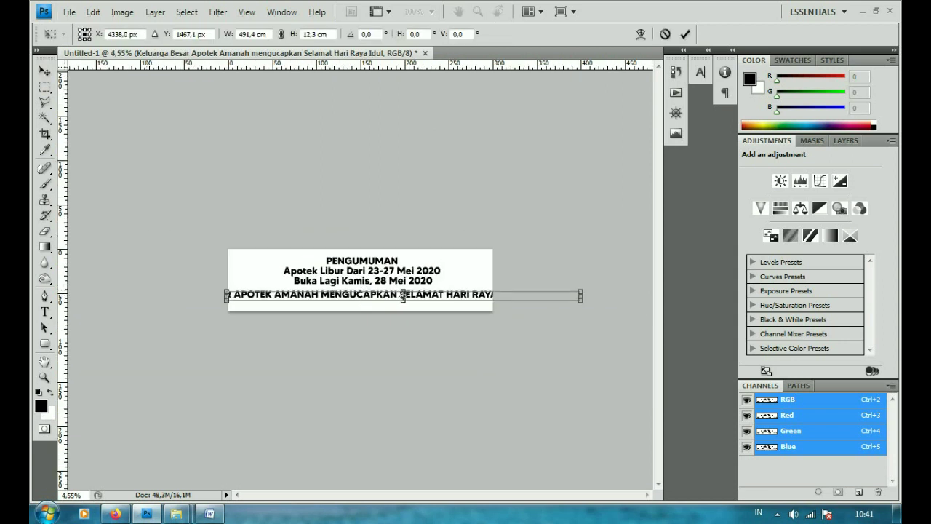
left_click_drag(581, 296, 484, 295)
key("Return")
key("ctrl+0")
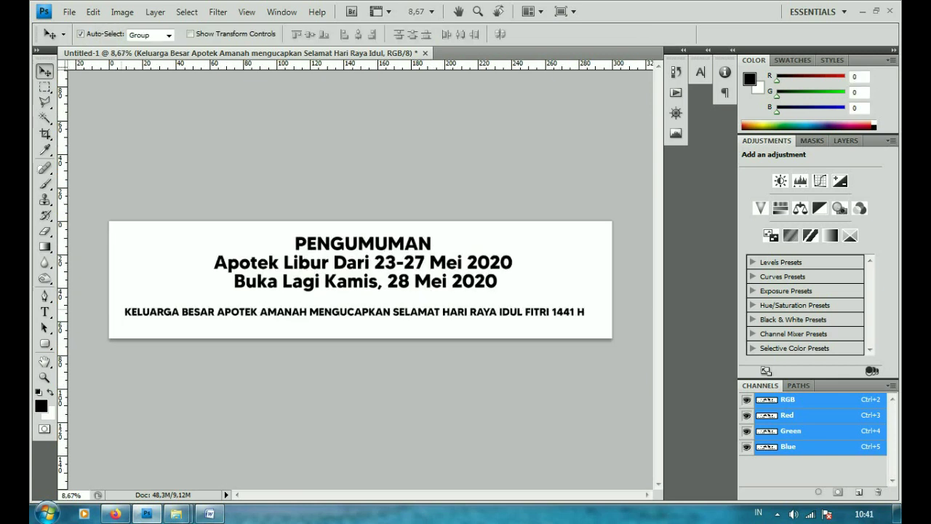
Break the greeting into three lines, after AMANAH and before SELAMAT.
key("t")
left_click(401, 311)
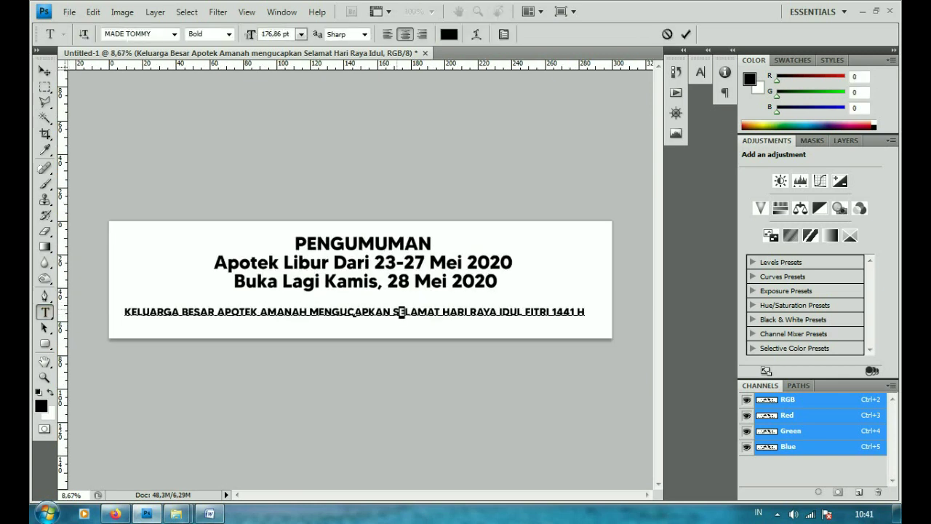
key("Return")
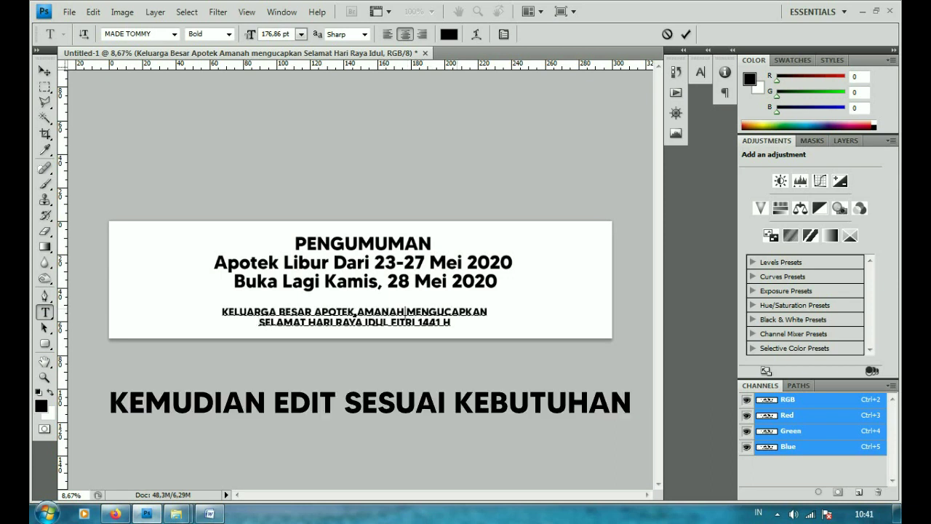
key("Return")
key("ctrl+Return")
key("v")
Move the announcement heading up, enlarge it, and recentre it above the greeting.
left_click_drag(364, 262, 363, 257)
key("ctrl+t")
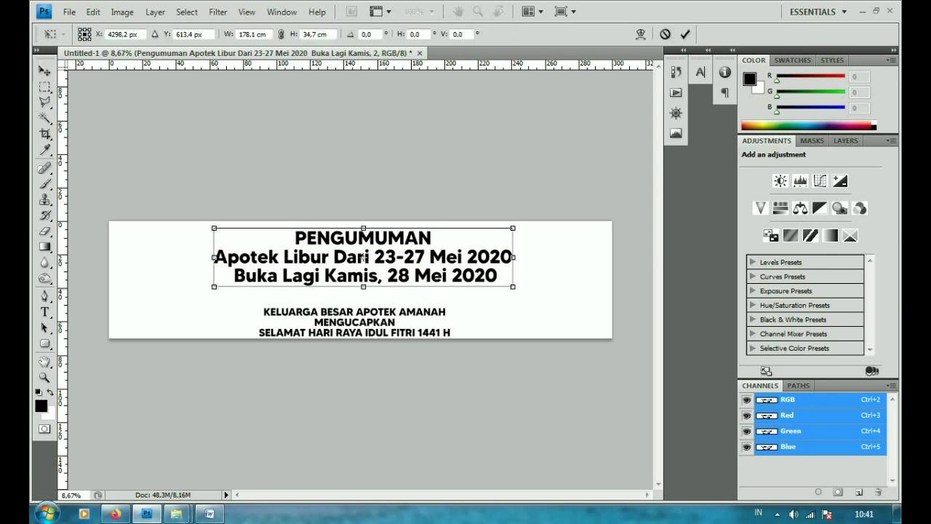
left_click_drag(214, 287, 141, 301)
left_click_drag(328, 264, 368, 268)
key("Return")
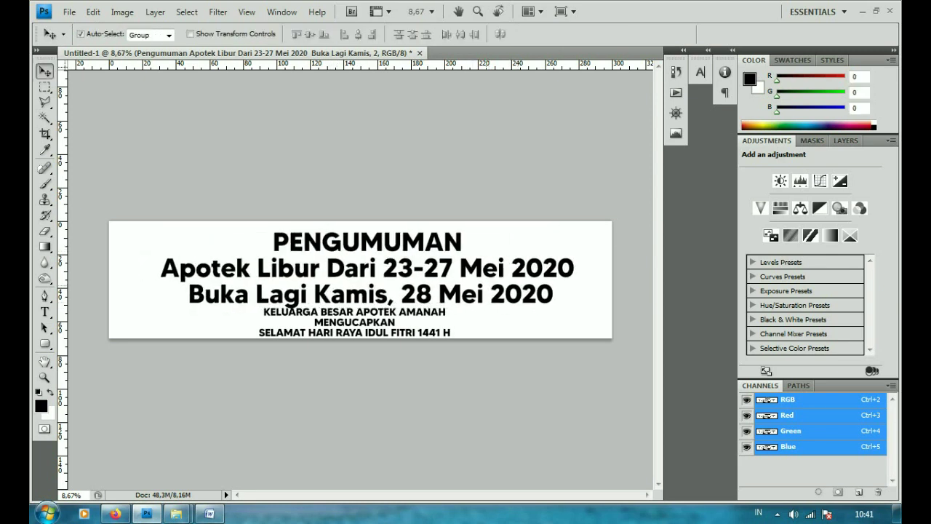
Set the heading text to 375 pt with 384.56 pt leading, then nudge the greeting block.
key("t")
left_click(368, 268)
key("ctrl+a")
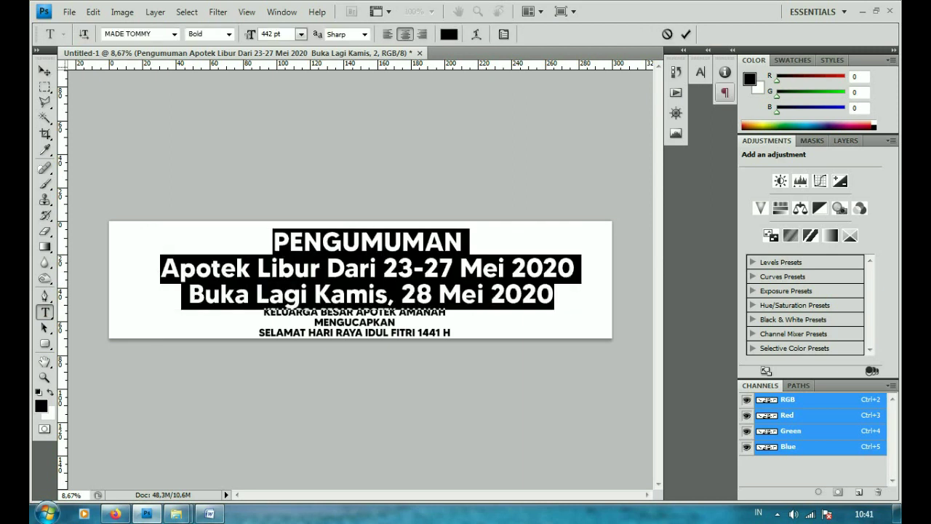
left_click(700, 71)
key("Down")
key("Down")
key("Down")
key("Down")
key("Down")
key("Down")
key("Down")
key("Down")
key("Down")
key("Down")
key("Down")
key("Down")
key("Down")
key("Down")
key("Down")
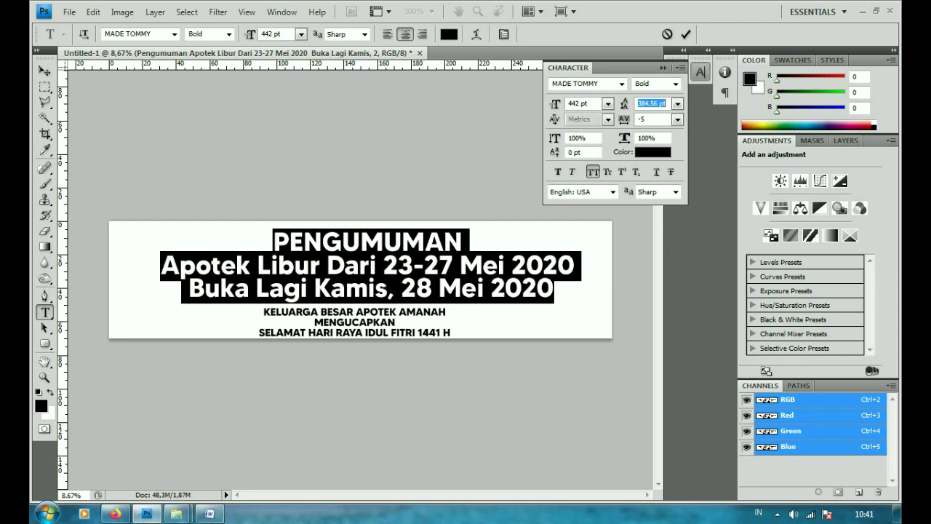
key("shift+Tab")
key("Down")
key("Down")
key("Down")
key("Down")
key("Down")
key("Down")
key("Down")
key("Down")
key("Down")
key("Down")
key("Down")
key("Down")
key("Down")
key("Down")
key("Down")
key("Down")
key("Down")
key("Down")
key("Down")
key("Down")
key("Down")
key("Down")
key("Down")
key("Down")
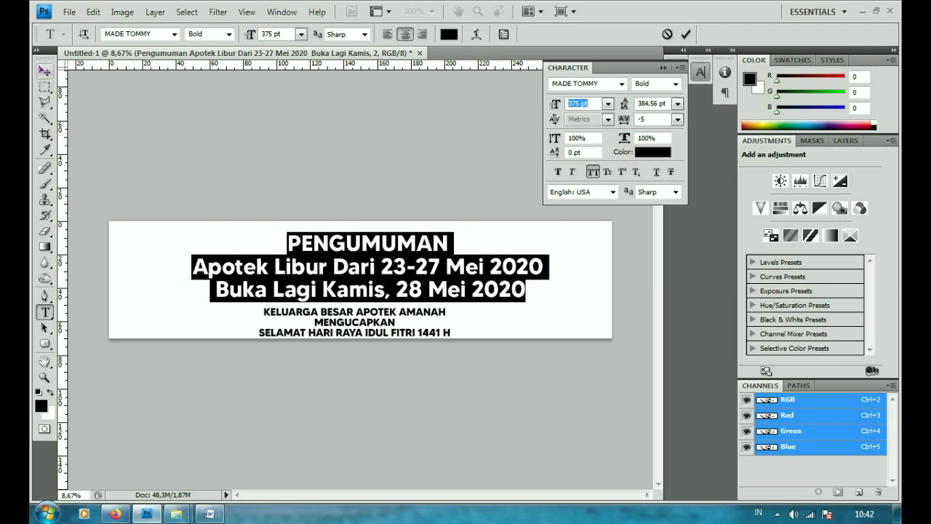
left_click(45, 71)
left_click_drag(452, 332, 449, 334)
Centre the heading and greeting blocks horizontally on the banner.
left_click(367, 268)
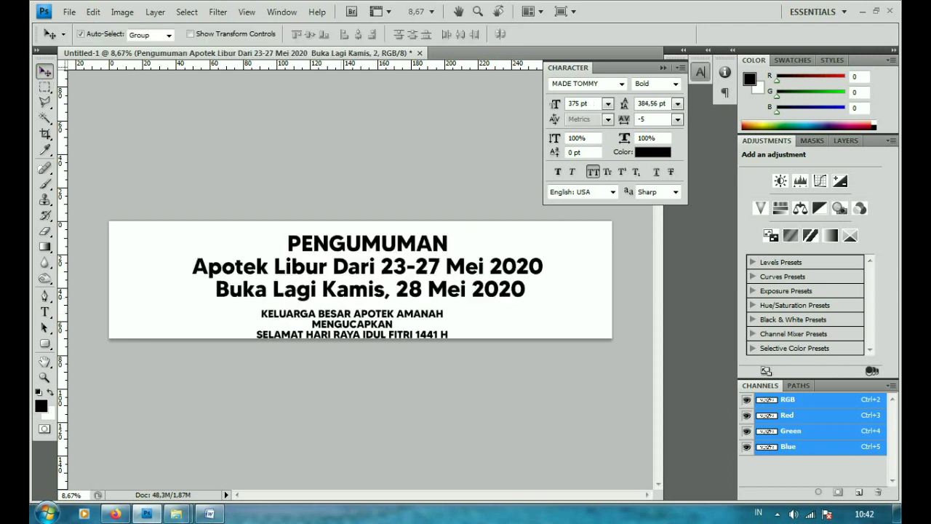
key("ctrl+t")
left_click_drag(368, 268, 408, 271)
key("Return")
left_click_drag(353, 324, 401, 317)
Select the SELAMAT line, revert a size change, and insert an empty line after MENGUCAPKAN.
scroll(433, 313, "up", 2)
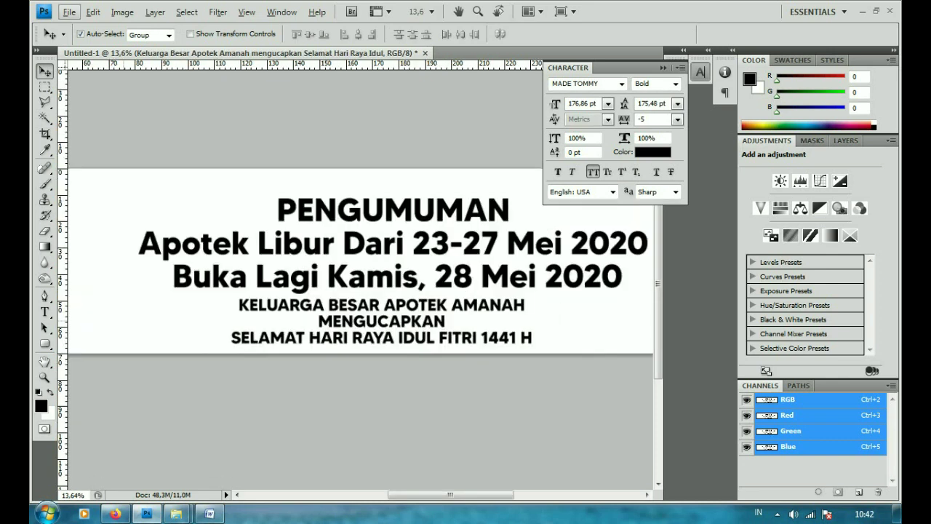
left_click(45, 311)
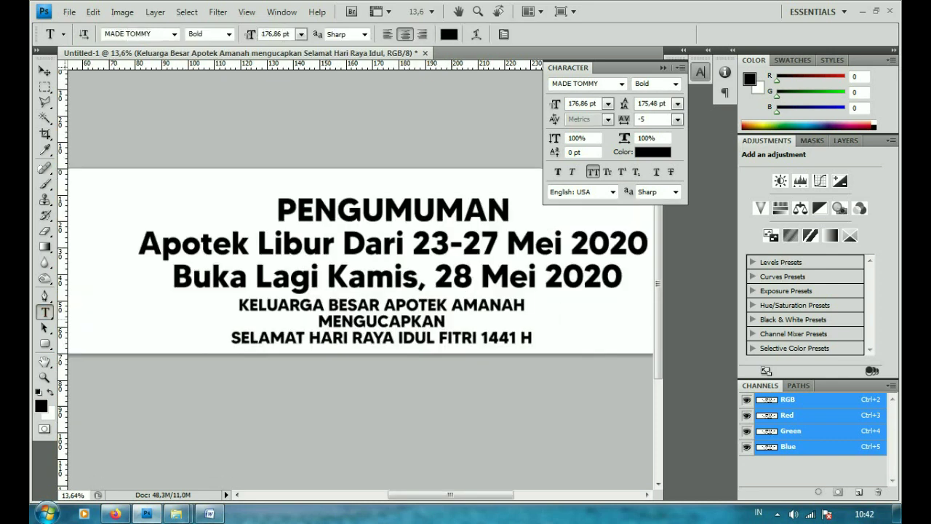
left_click_drag(533, 338, 231, 337)
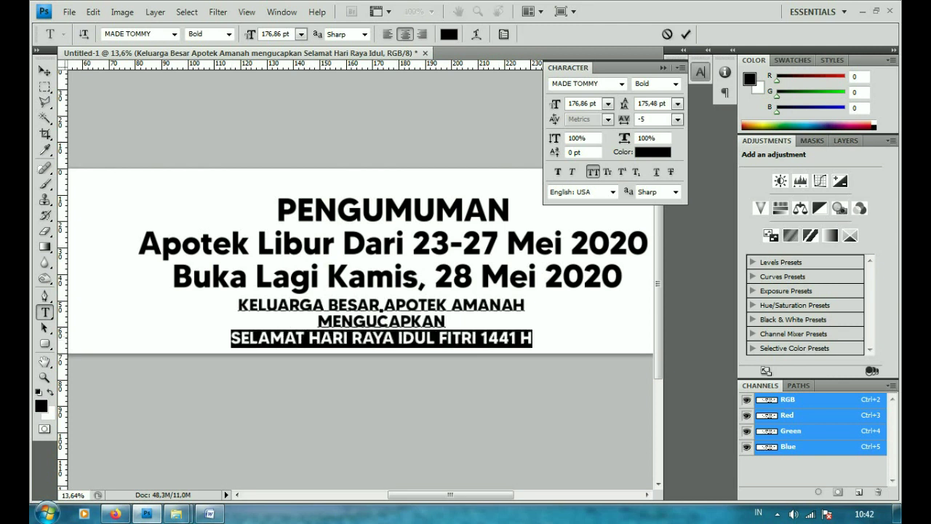
key("shift+Up")
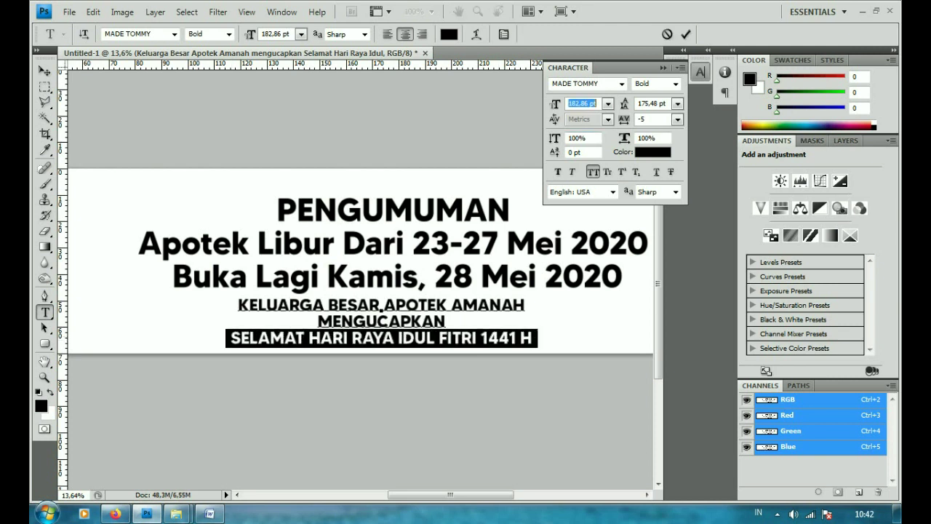
key("shift+Up")
key("shift+Up")
key("shift+Up")
key("shift+Up")
key("shift+Up")
key("shift+Up")
key("Left")
key("Left")
key("shift+Left")
key("shift+Left")
key("shift+Left")
key("Right")
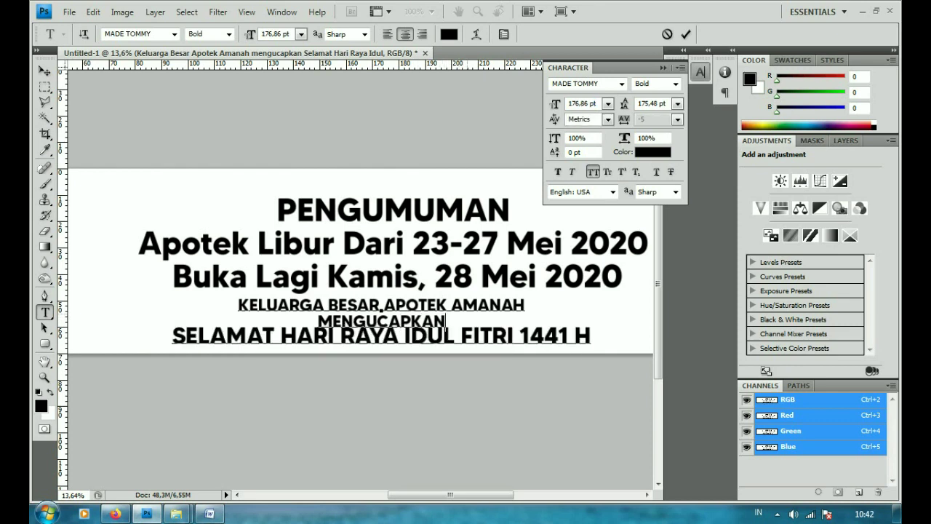
key("Return")
Tighten the greeting's leading from 117,48 down to 49,48 pt.
key("shift+Right")
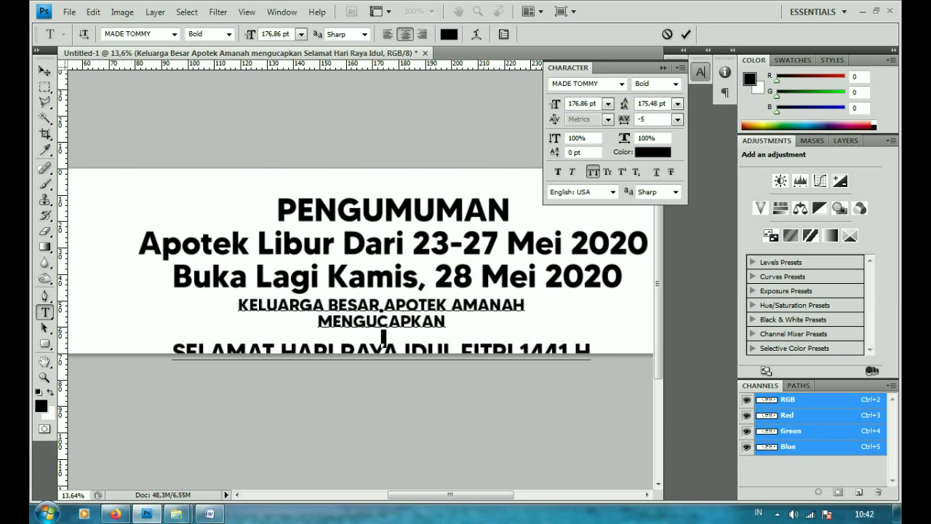
type("117,48")
key("Return")
type("59,48")
key("Return")
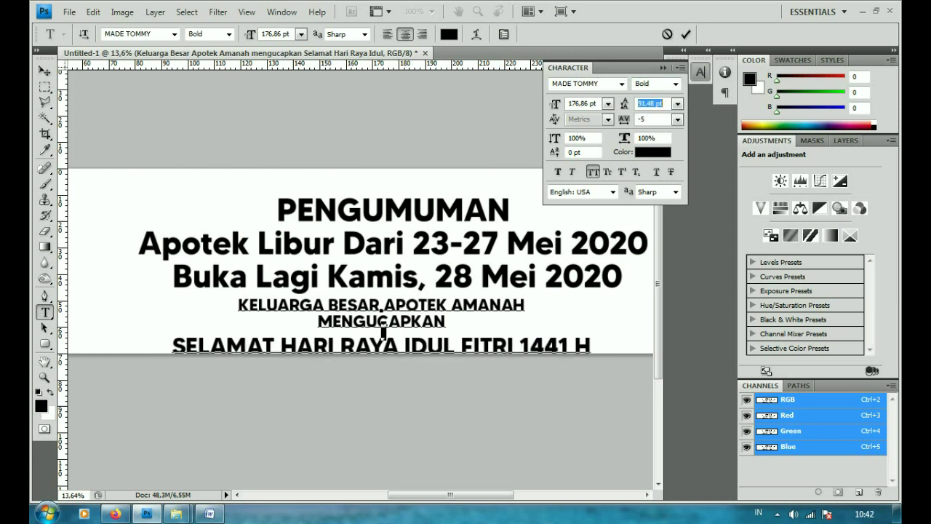
type("49,48")
key("Return")
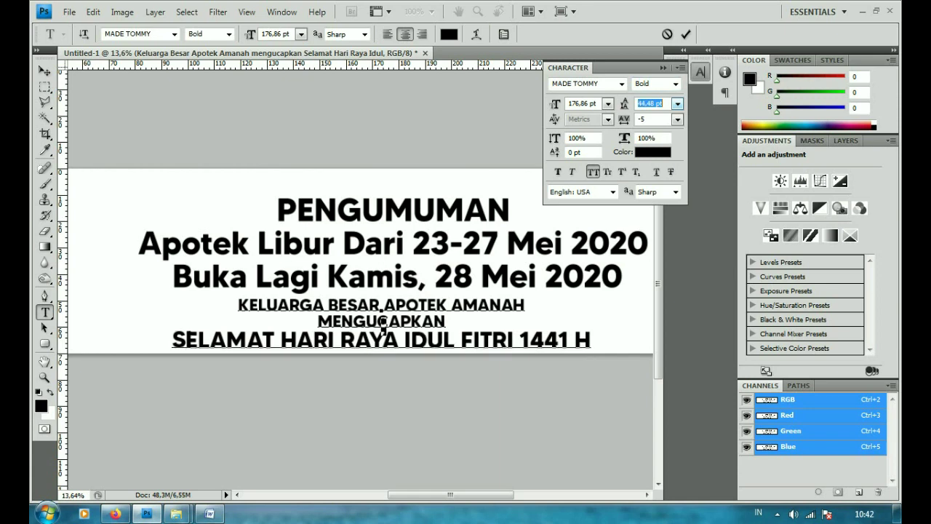
key("ctrl+Return")
Nudge the closure-date and greeting text layers upward and fit the banner on screen.
key("v")
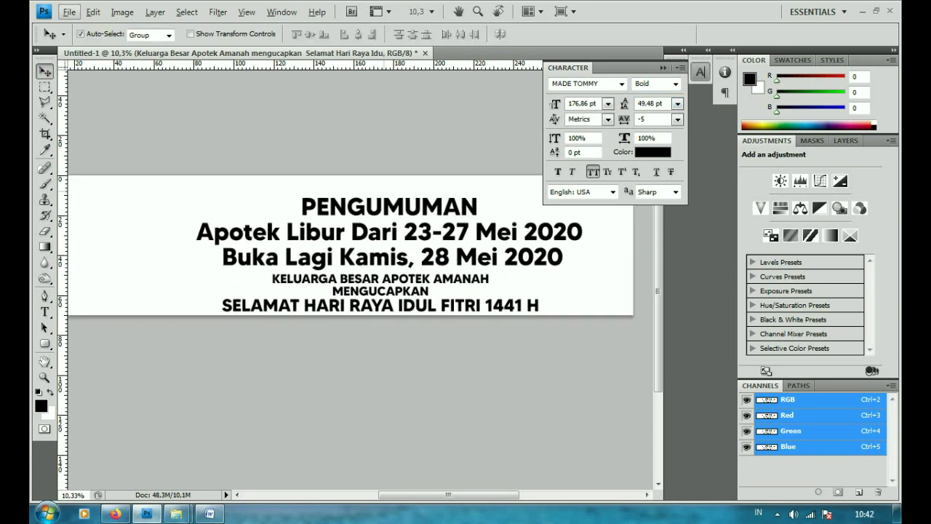
key("ctrl+0")
key("shift+Up")
key("shift+Up")
key("shift+Up")
key("shift+Up")
key("shift+Up")
key("shift+Up")
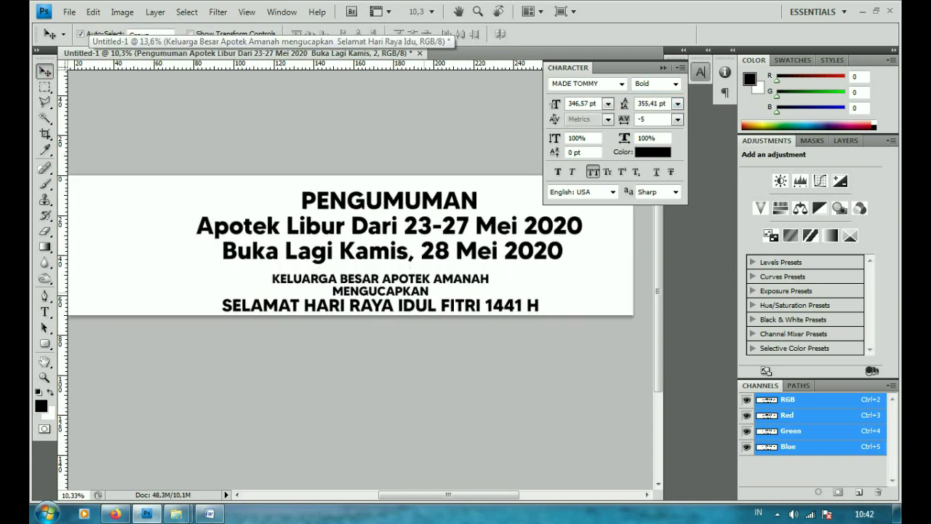
key("alt+bracketleft")
key("shift+Up")
key("shift+Up")
key("shift+Up")
key("shift+Up")
key("shift+Up")
key("shift+Right")
key("shift+Right")
key("shift+Right")
key("shift+Right")
key("shift+Right")
key("shift+Right")
key("shift+Right")
key("shift+Right")
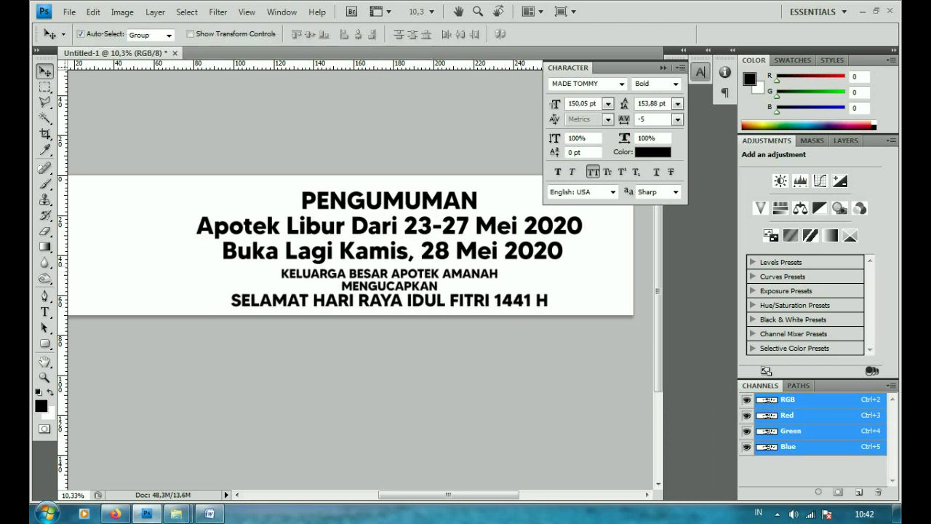
key("ctrl+0")
key("shift+Up")
key("shift+Up")
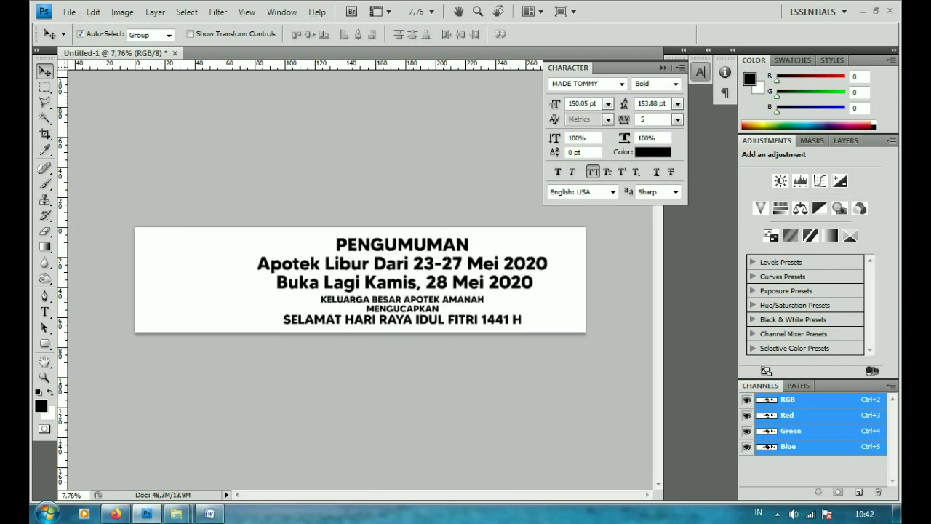
Widen the letter spacing of the KELUARGA BESAR APOTEK AMANAH line.
left_click(663, 67)
scroll(447, 288, "up", 2)
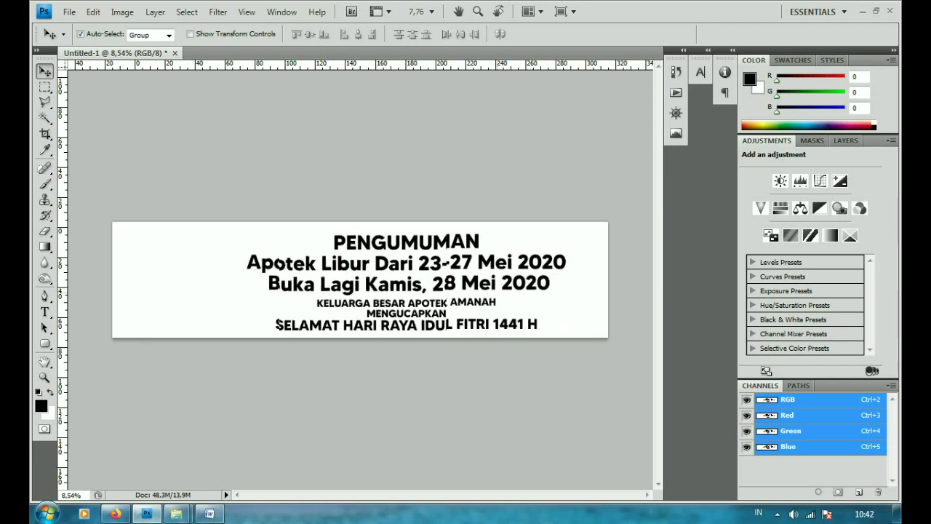
key("t")
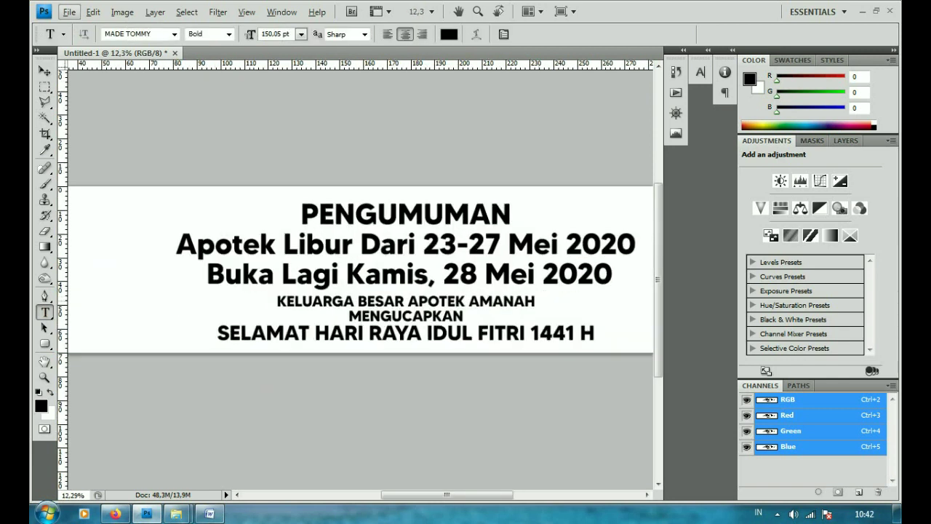
left_click_drag(536, 300, 277, 301)
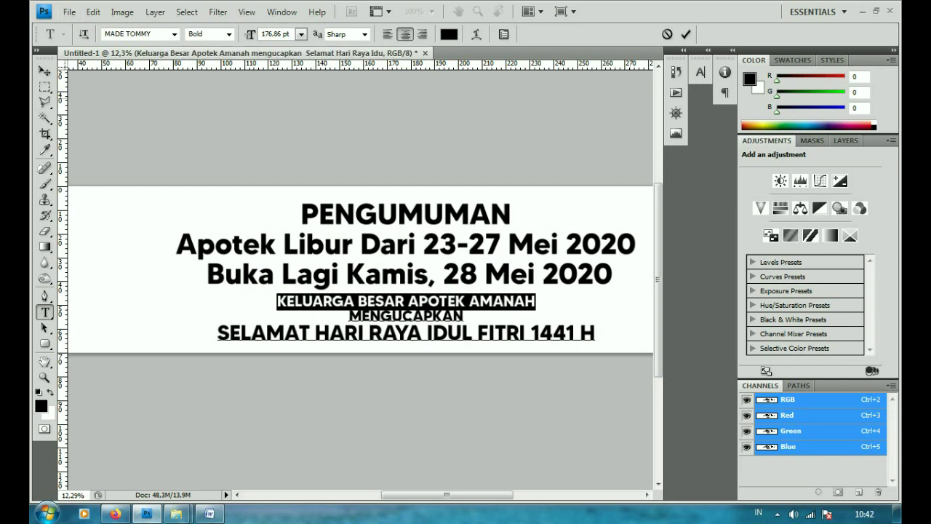
left_click(700, 72)
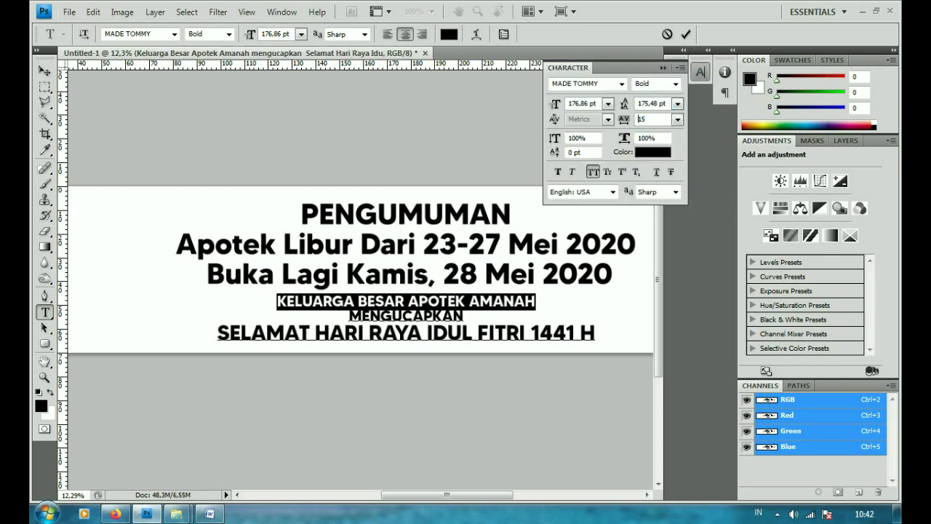
key("Up")
key("Up")
key("Up")
key("Up")
key("Up")
key("Up")
key("Up")
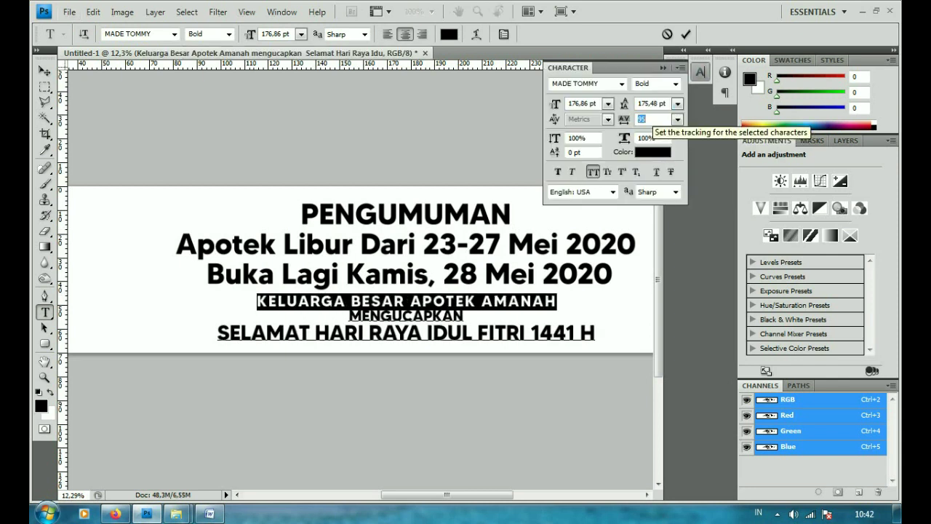
left_click(348, 301)
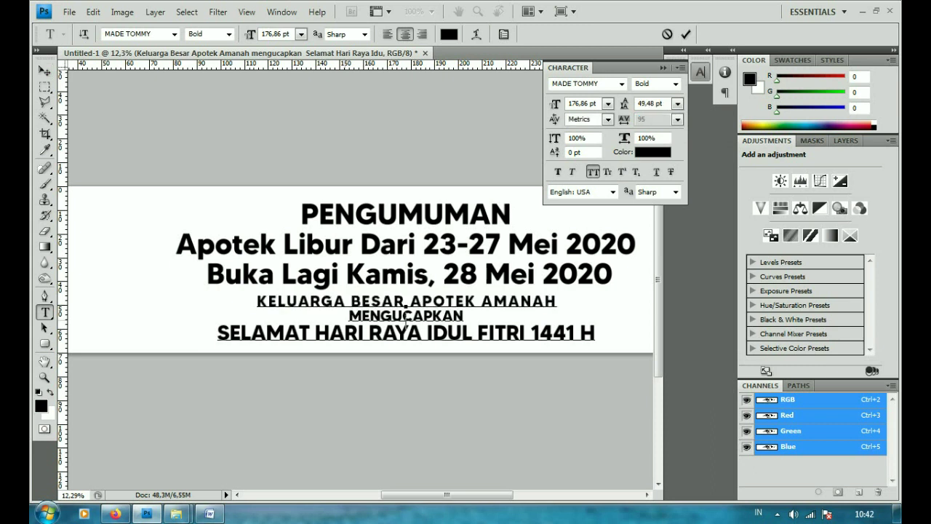
Reduce the font size of the word MENGUCAPKAN and commit the change.
double_click(406, 318)
left_click(406, 318)
double_click(405, 318)
left_click(405, 318)
left_click_drag(349, 316, 464, 315)
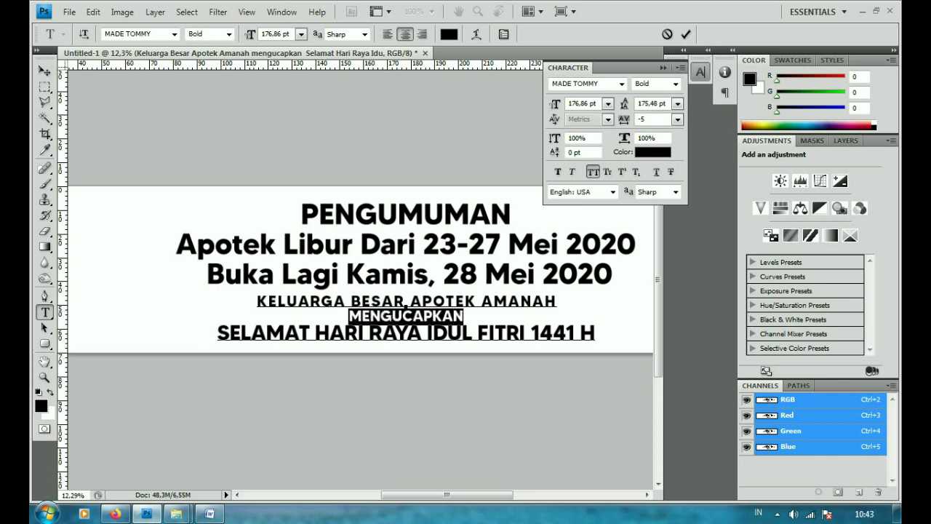
key("Down")
key("Down")
key("Down")
key("Down")
key("Down")
key("Down")
key("Down")
key("Down")
key("Down")
key("Down")
key("Down")
key("Down")
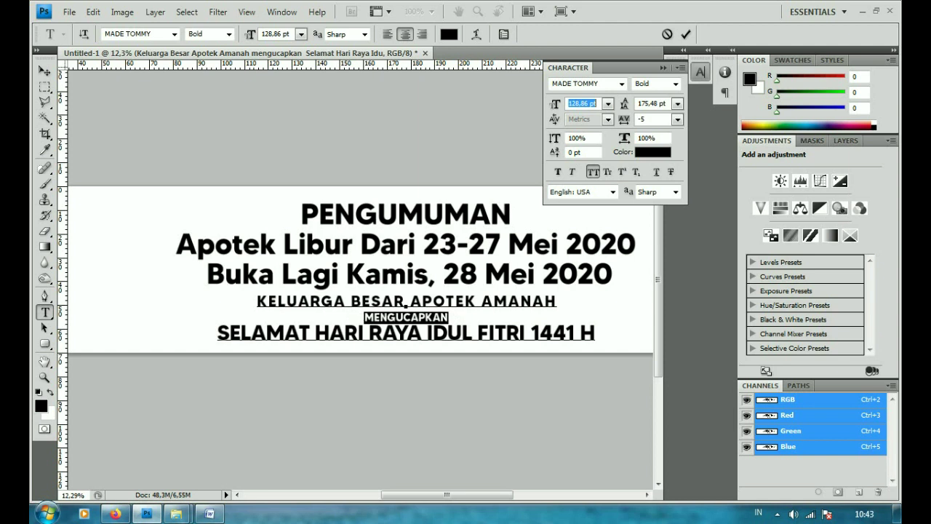
left_click(44, 70)
Lower the SELAMAT HARI RAYA line slightly and nudge the greeting lines right.
key("shift+Up")
key("shift+Up")
left_click(44, 311)
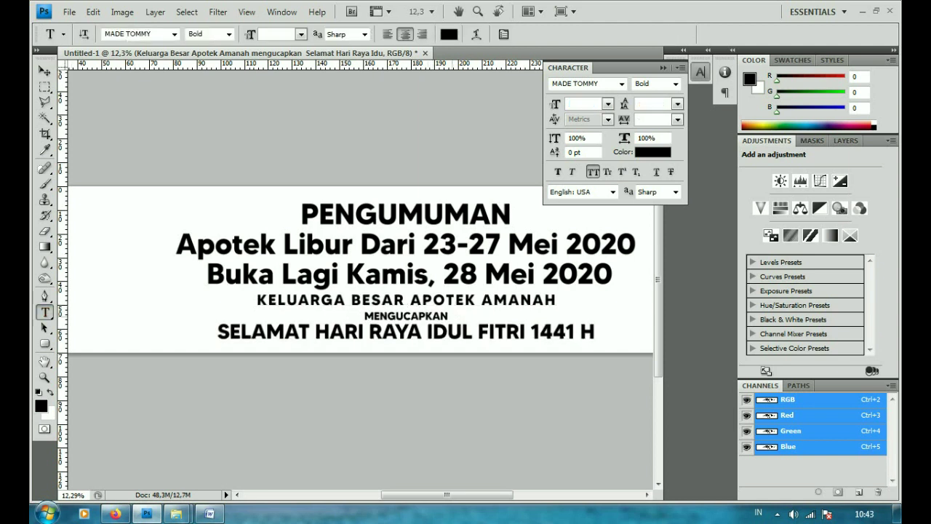
left_click(405, 316)
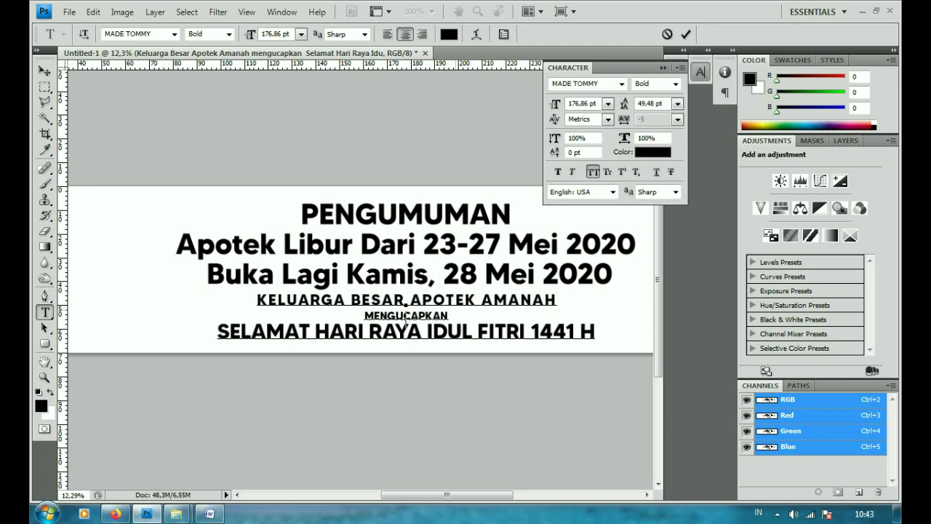
key("alt+Down")
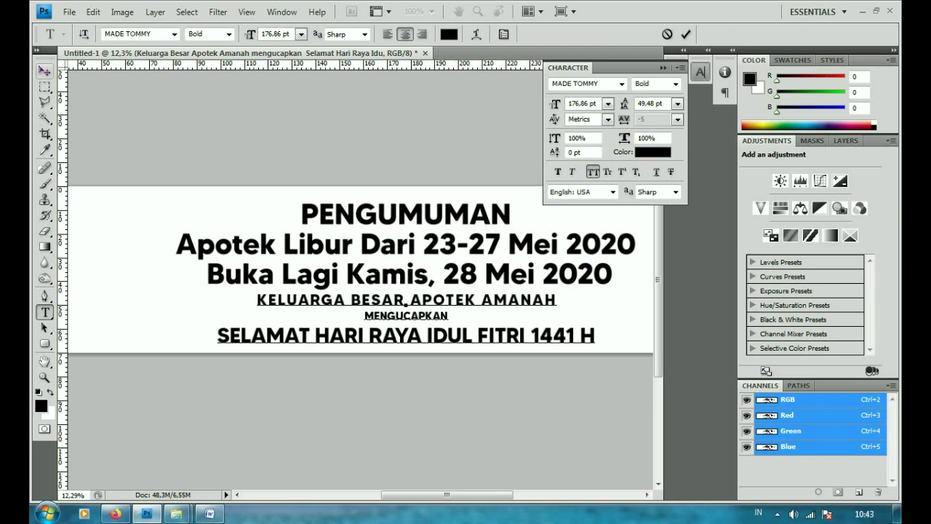
left_click(45, 71)
key("Right")
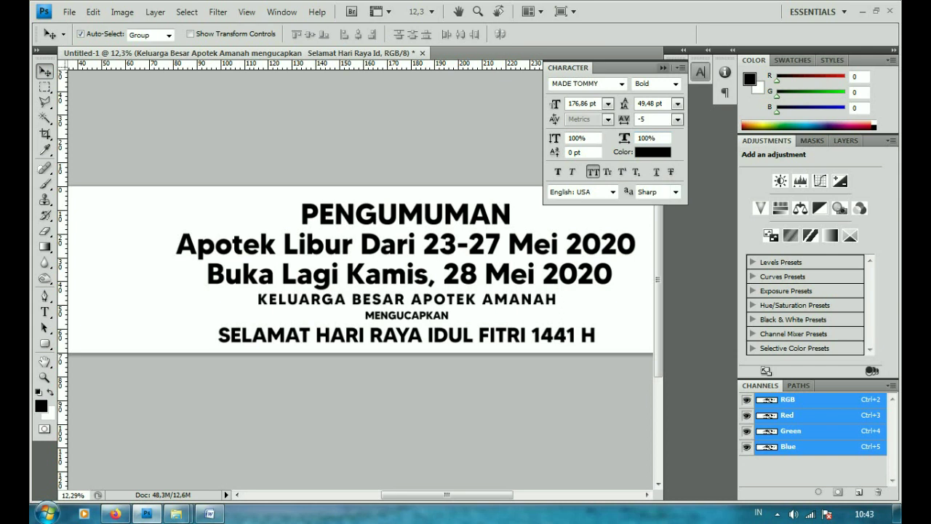
key("ctrl+minus")
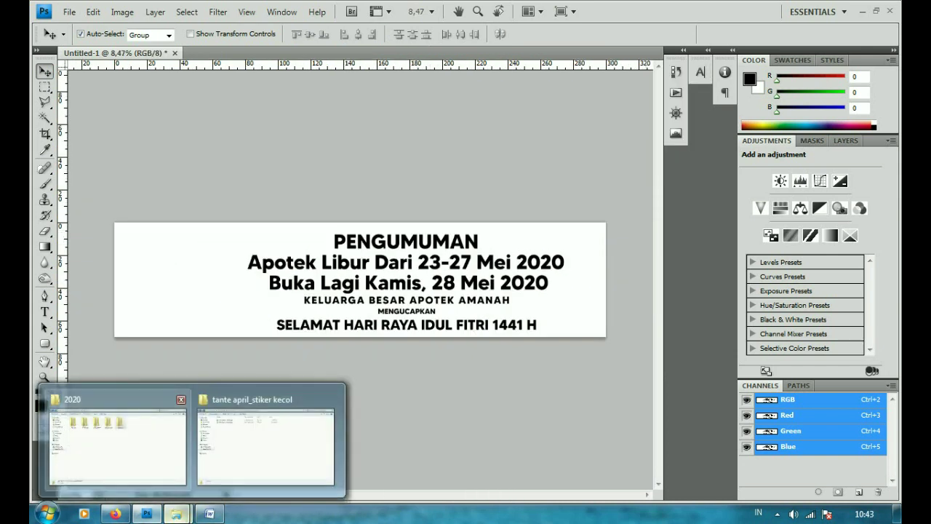
Search the 2020 orders folder for 'mita' and open the mita_banner ramadhan folder.
left_click(117, 436)
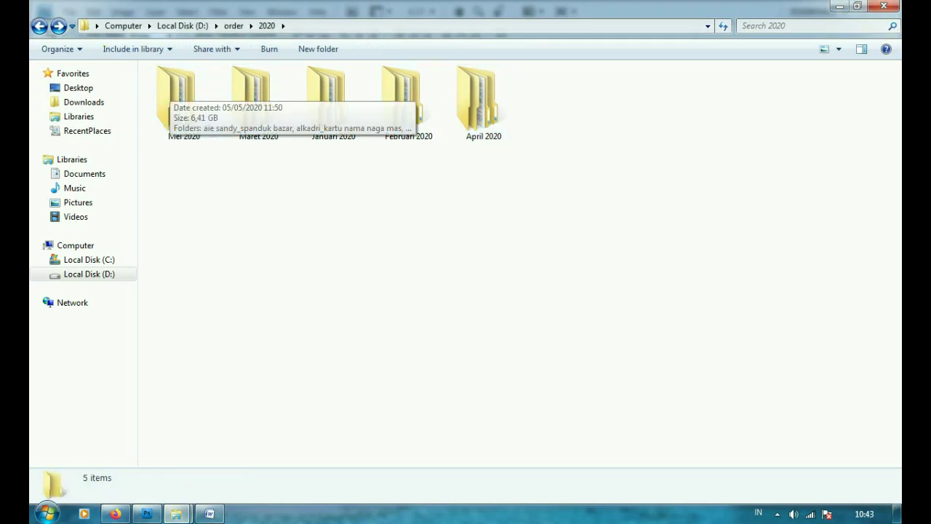
key("ctrl+e")
type("mita")
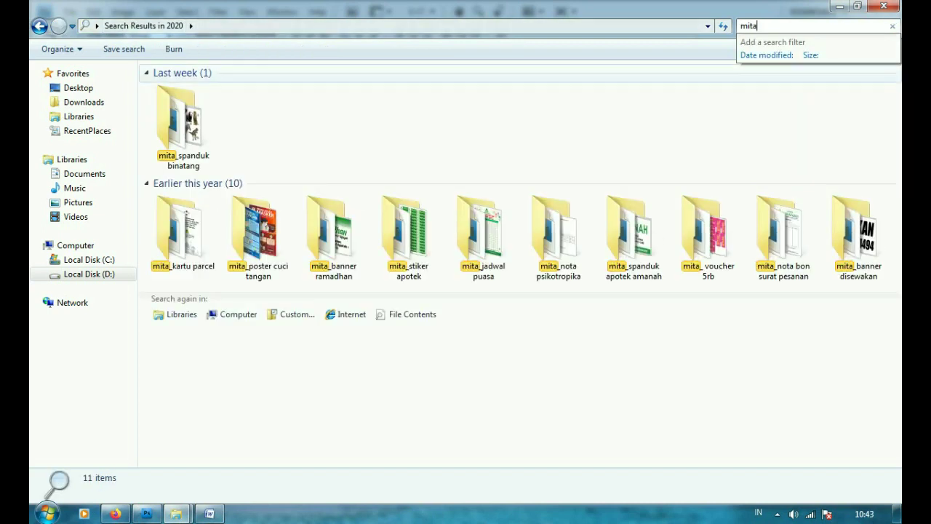
double_click(332, 231)
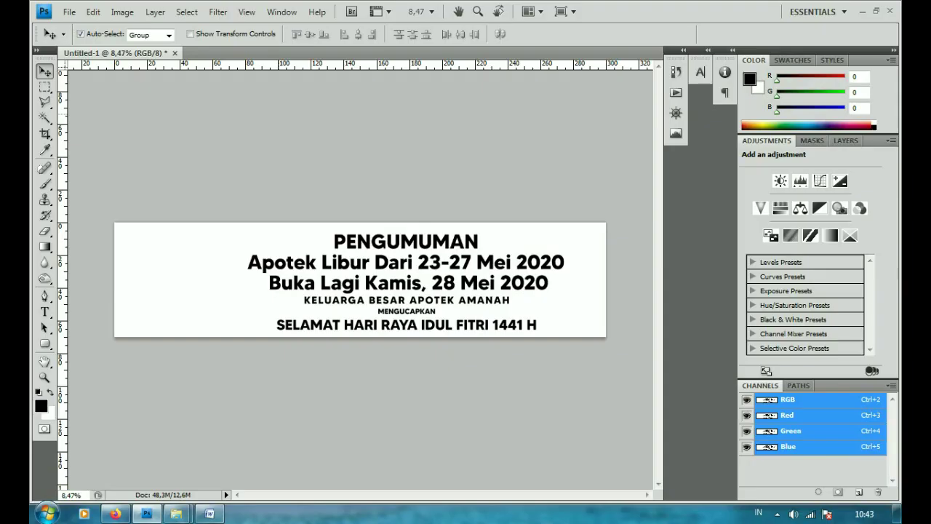
Float the spanduk window over the banner and try moving its green band and logo, undoing each.
left_click_drag(240, 52, 425, 75)
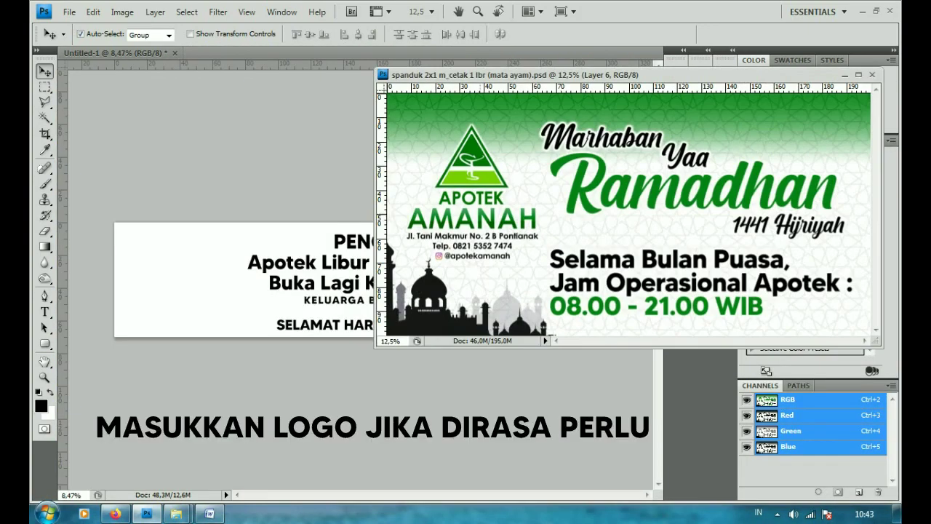
left_click_drag(567, 170, 258, 264)
key("ctrl+z")
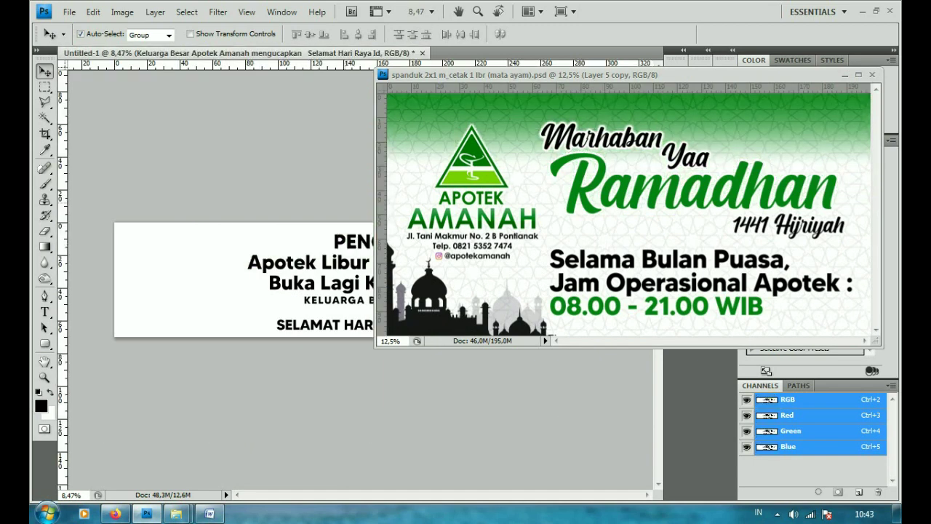
left_click_drag(625, 123, 626, 255)
key("ctrl+z")
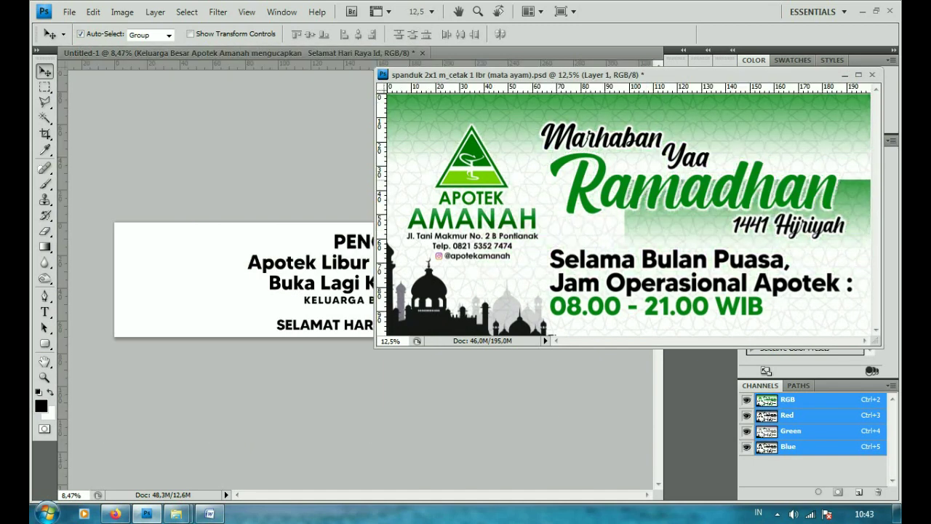
left_click_drag(486, 156, 486, 142)
key("ctrl+z")
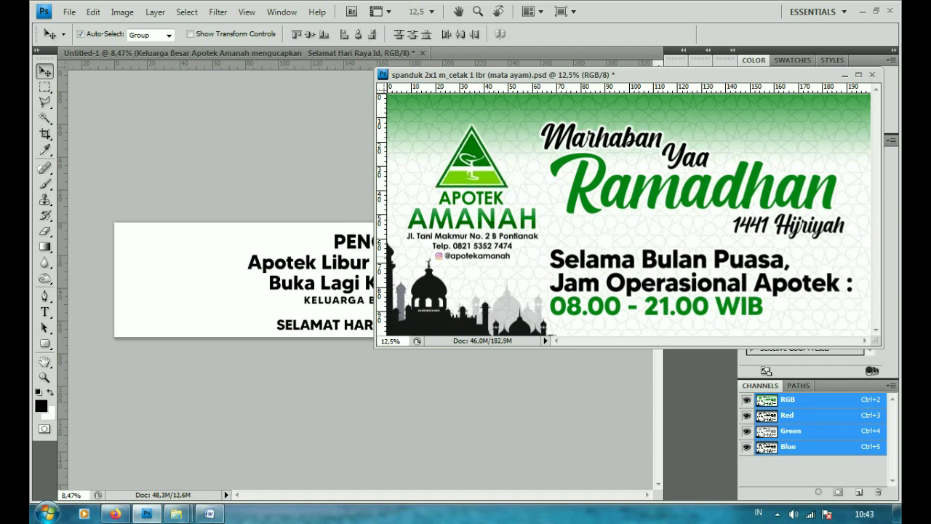
key("ctrl+shift+z")
key("ctrl+shift+z")
key("ctrl+alt+z")
key("ctrl+alt+z")
Copy the Apotek Amanah logo block onto the banner's left side, replacing the earlier copy.
left_click_drag(471, 174, 211, 269)
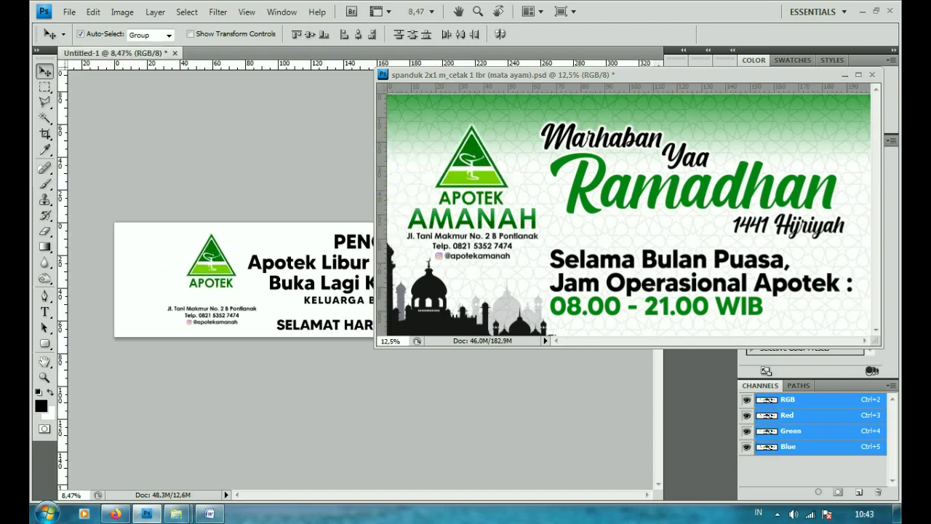
key("Delete")
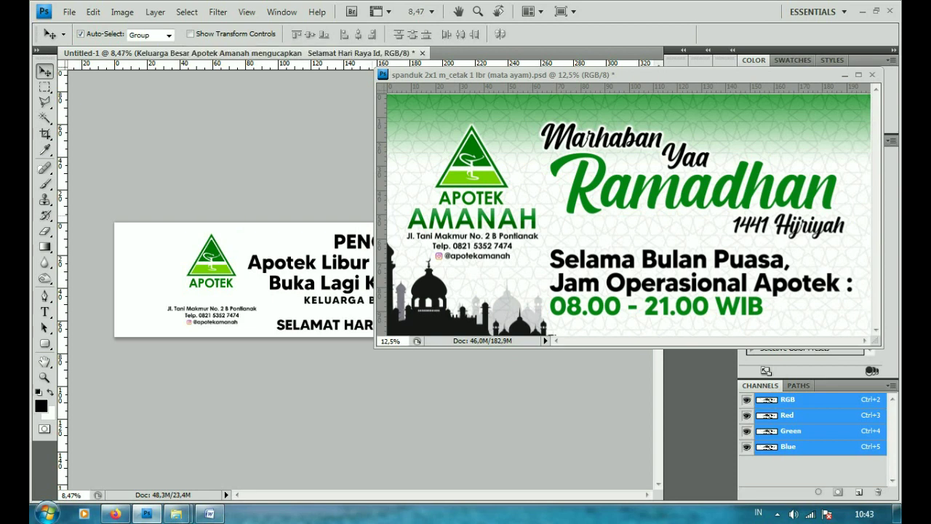
key("ctrl+Tab")
left_click_drag(471, 175, 179, 278)
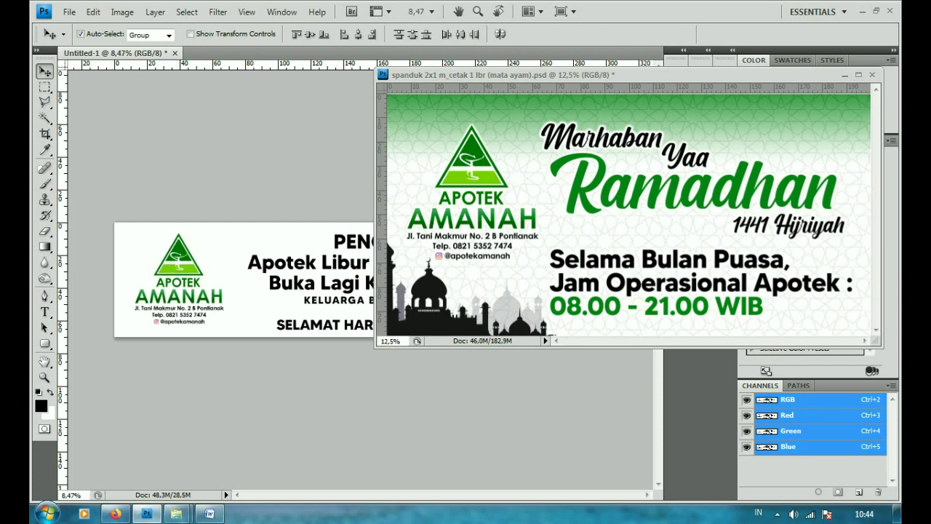
Copy the green gradient into the banner and close spanduk without saving.
key("ctrl+Tab")
key("ctrl+v")
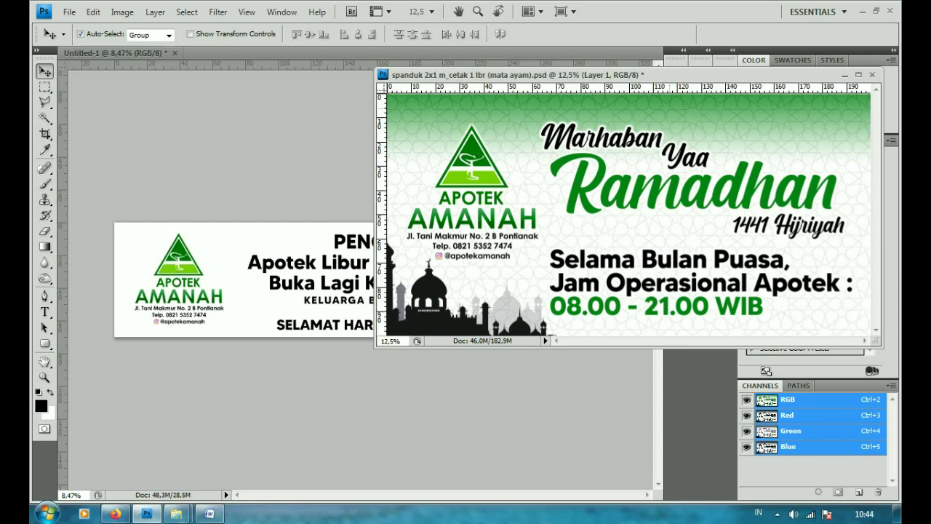
left_click_drag(626, 146, 240, 277)
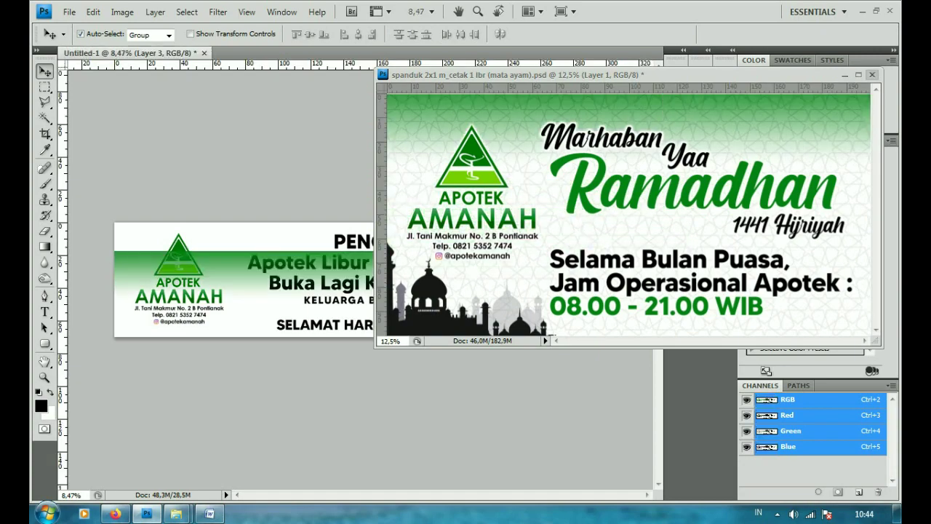
left_click(872, 74)
left_click(449, 208)
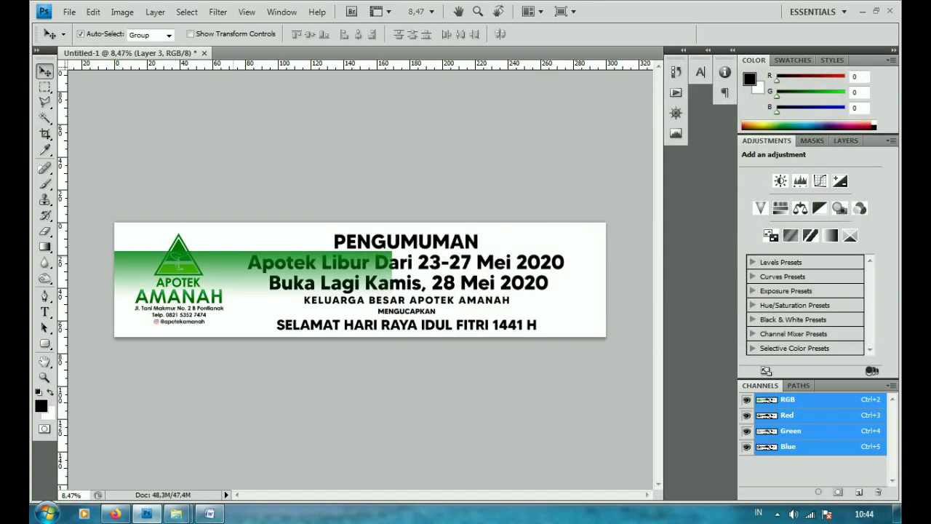
Delete the copied gradient layer and set the foreground colour to dark green 007602.
key("Delete")
key("u")
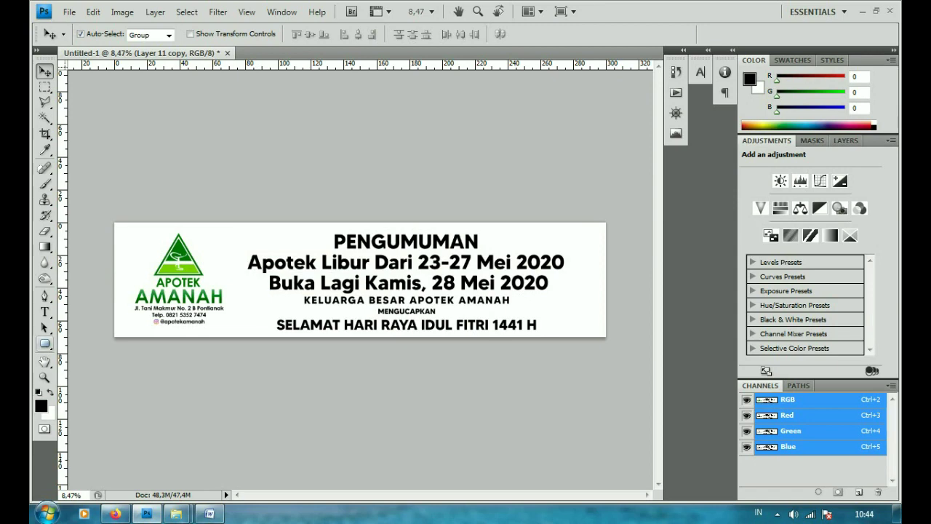
left_click(41, 406)
left_click(779, 326)
left_click(761, 305)
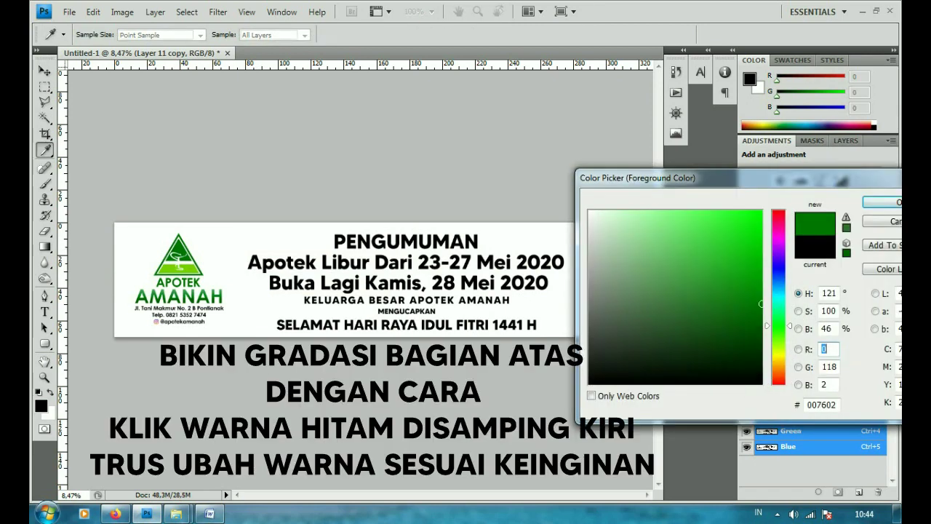
left_click(882, 201)
Draw a green-to-white gradient across the banner top on a new layer below the text.
left_click_drag(44, 246, 80, 241)
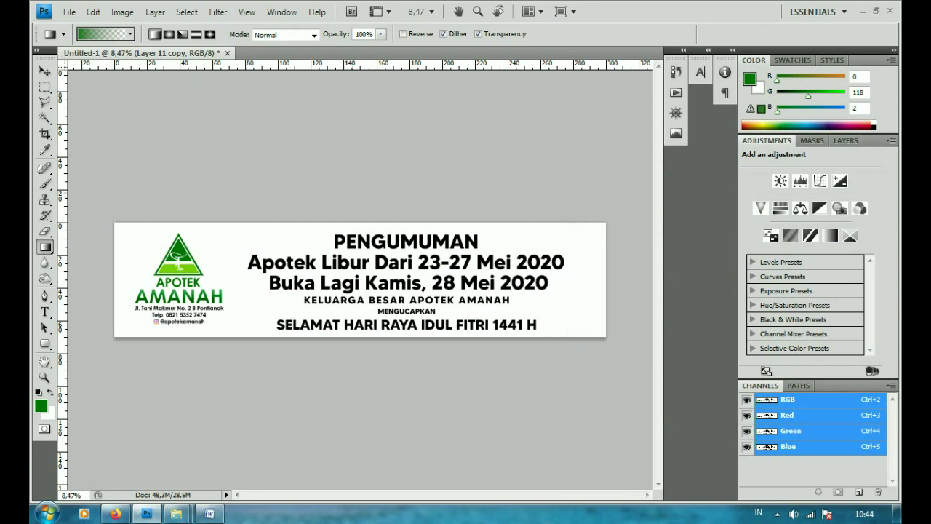
key("ctrl+shift+n")
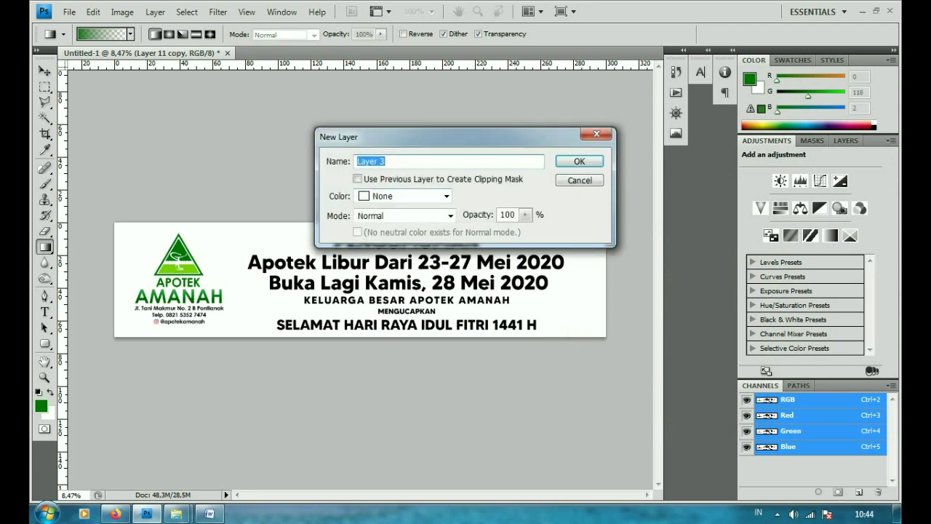
key("Return")
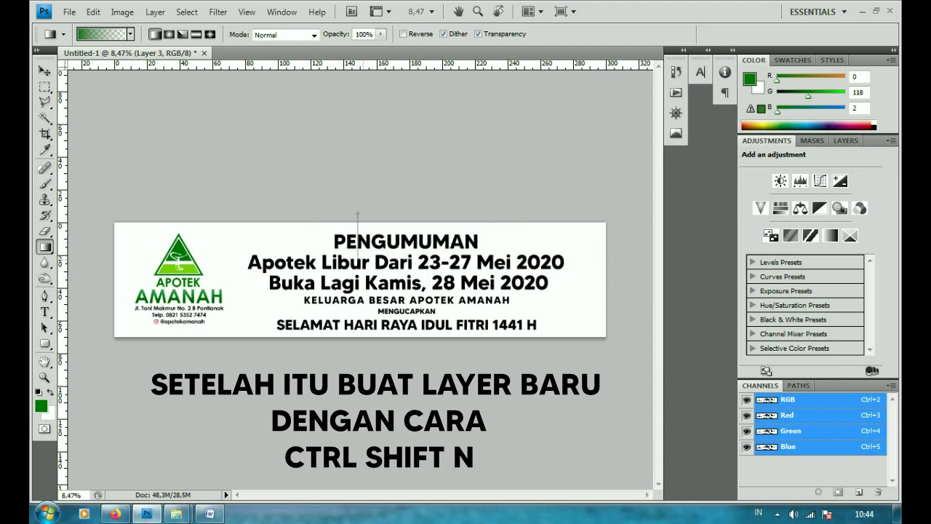
left_click_drag(357, 216, 357, 260)
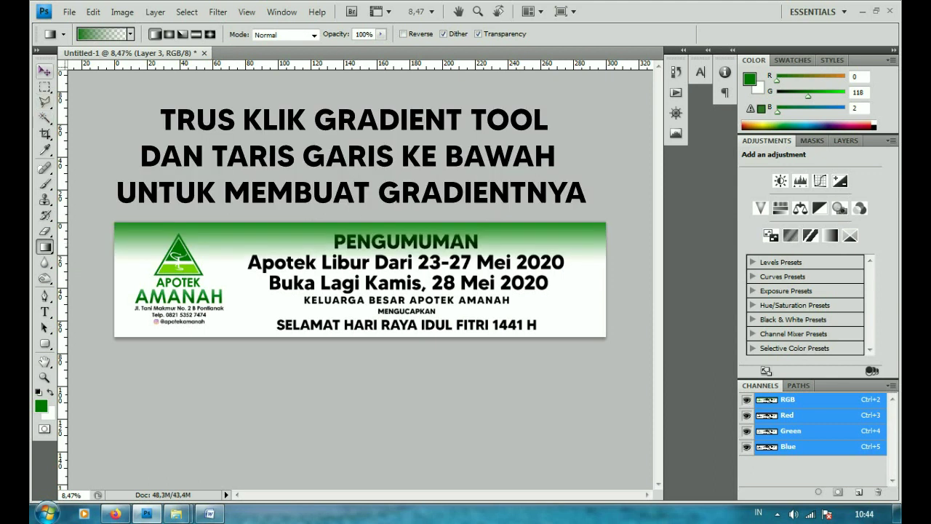
key("v")
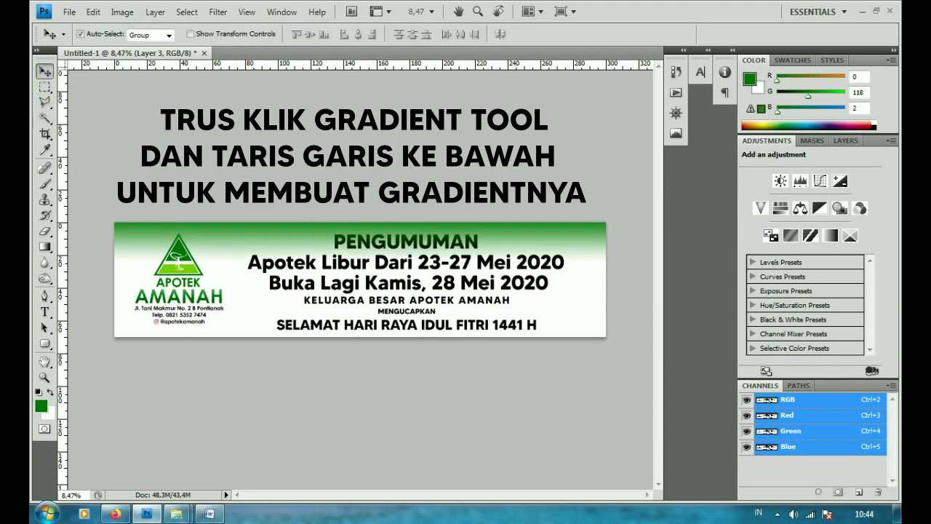
key("F7")
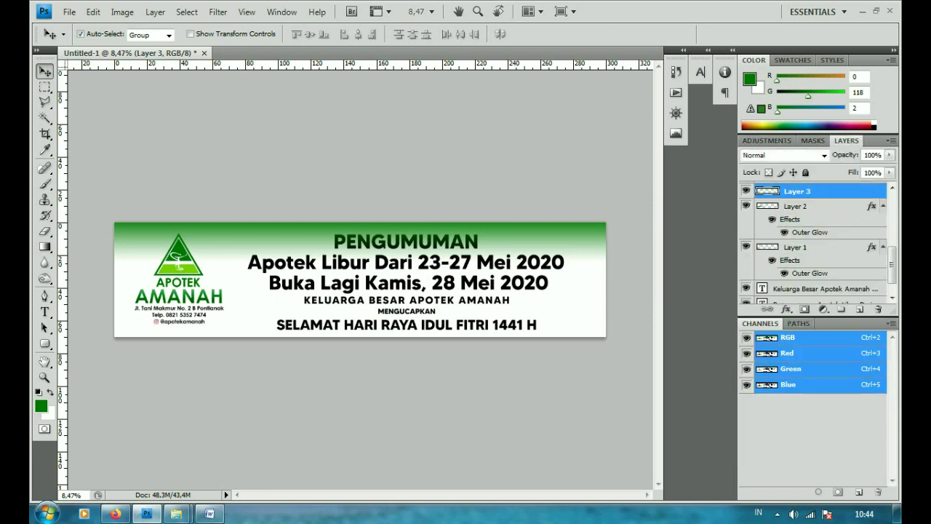
key("ctrl+bracketleft")
key("ctrl+bracketleft")
key("ctrl+bracketleft")
key("ctrl+bracketleft")
key("alt+bracketright")
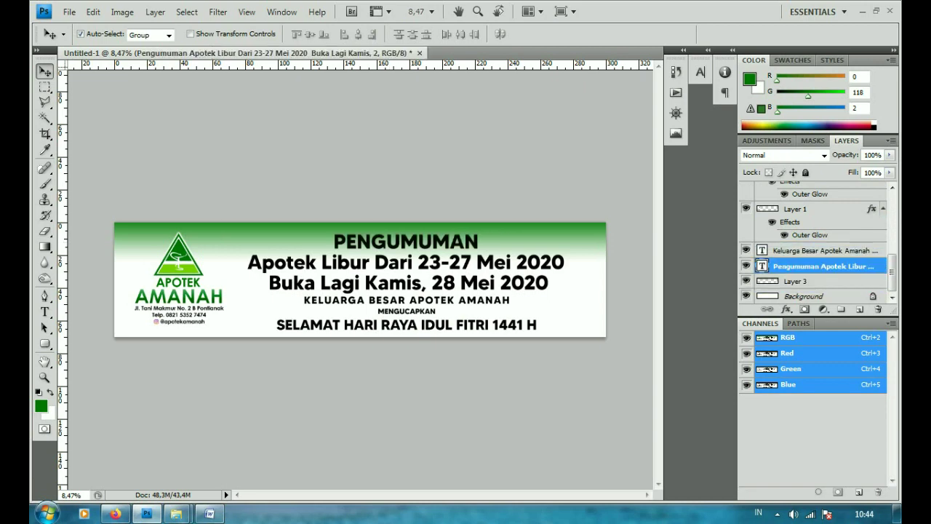
Add a white stroke of about size 13 or larger to the announcement text layer.
right_click(822, 265)
left_click(697, 125)
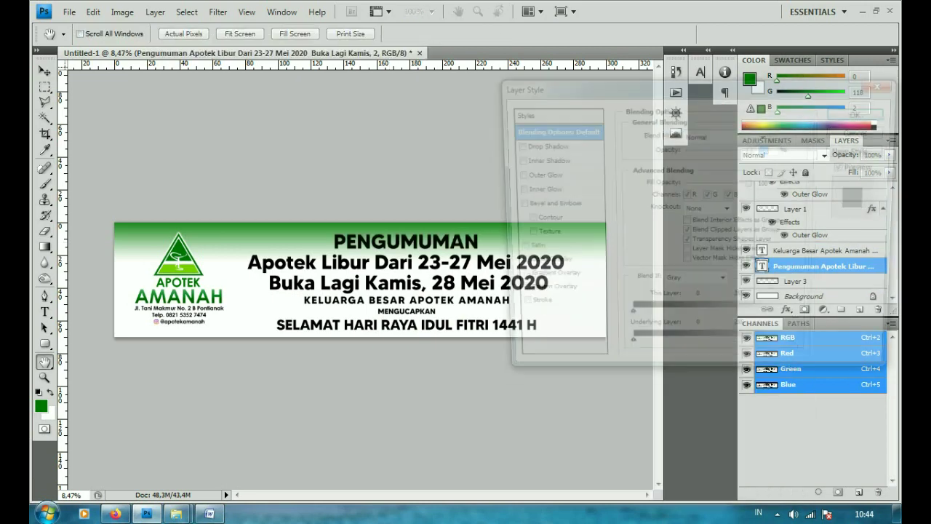
left_click(529, 310)
left_click(656, 218)
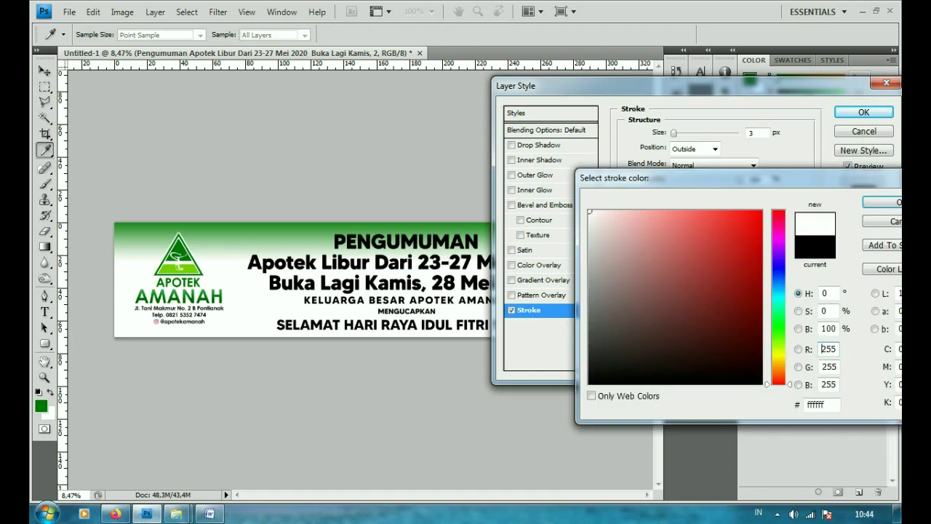
key("Return")
key("shift+Up")
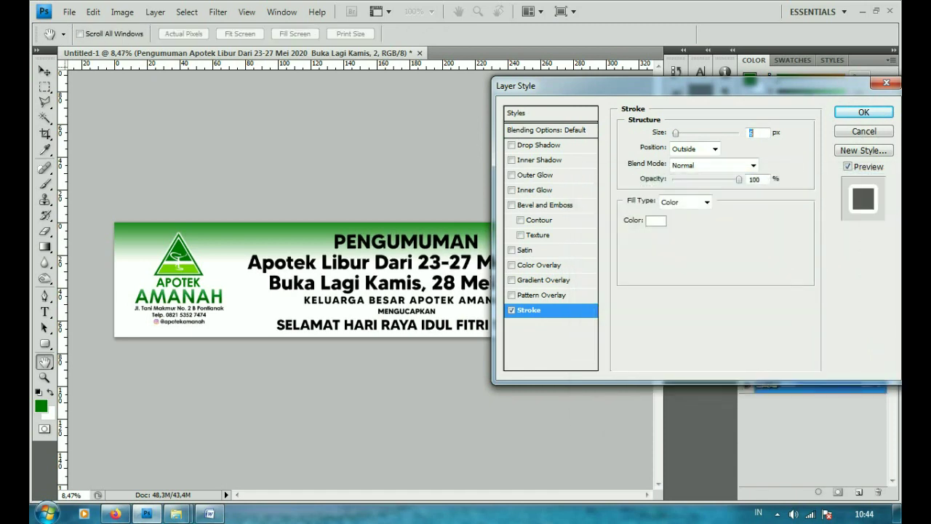
key("shift+Up")
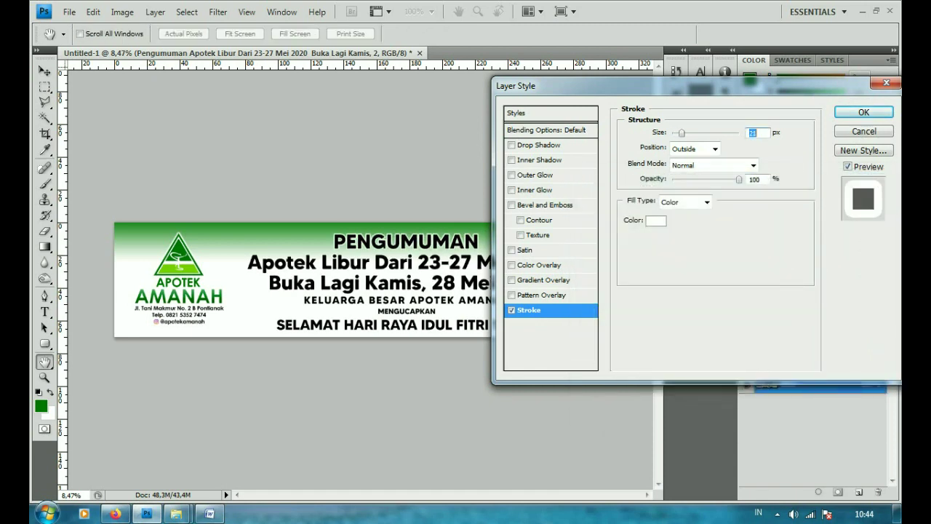
key("Return")
Make PENGUMUMAN red e00808 with tracking 135.
key("t")
double_click(762, 265)
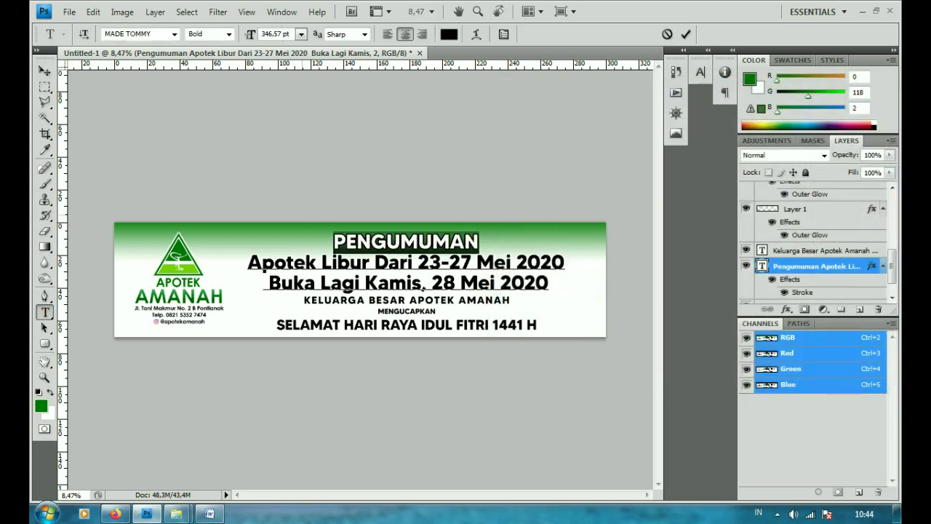
left_click(449, 34)
left_click(756, 232)
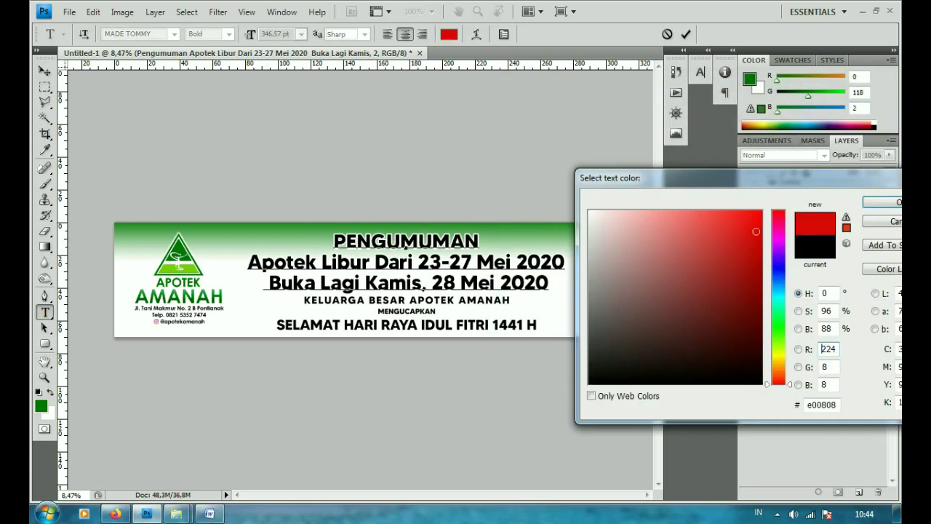
key("Return")
left_click(700, 72)
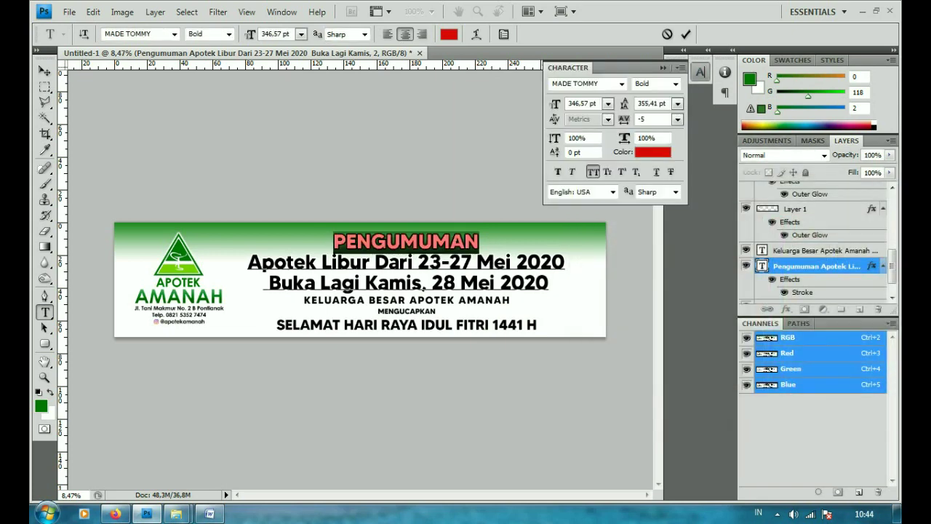
key("BackSpace")
key("BackSpace")
type("135")
key("Return")
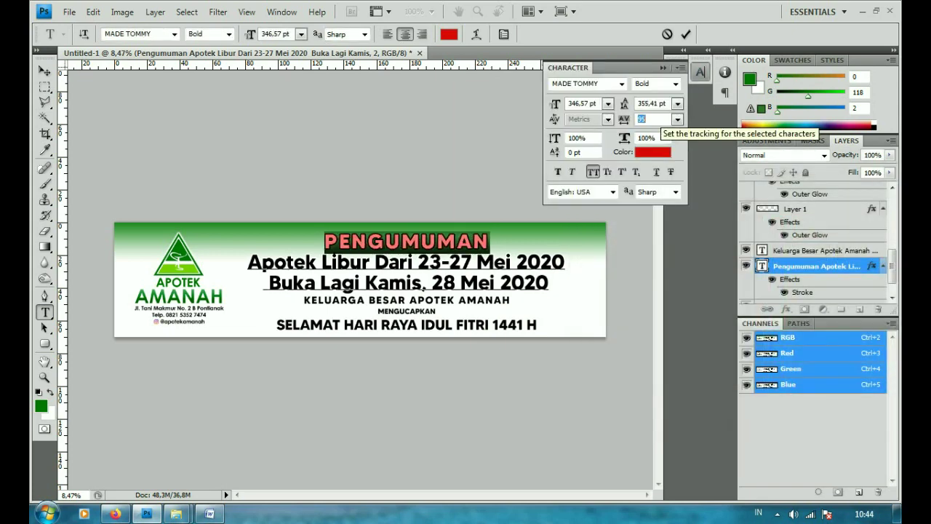
left_click(44, 70)
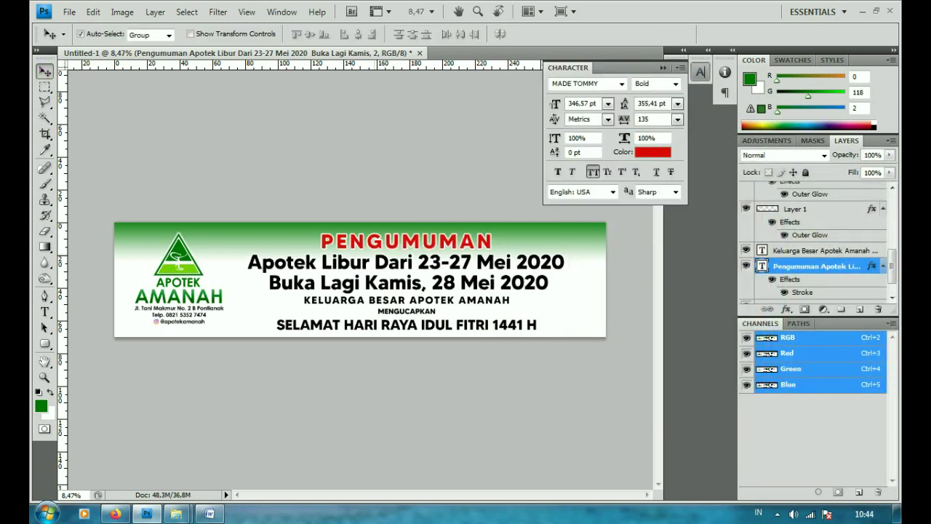
Colour all the greeting lines green 007602, then undo the change.
left_click(378, 307)
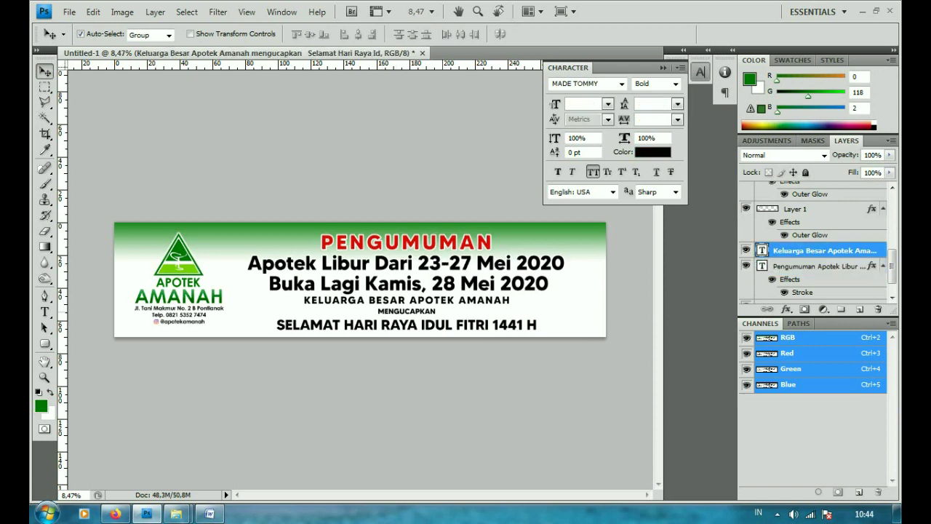
left_click(44, 311)
left_click_drag(276, 325, 539, 325)
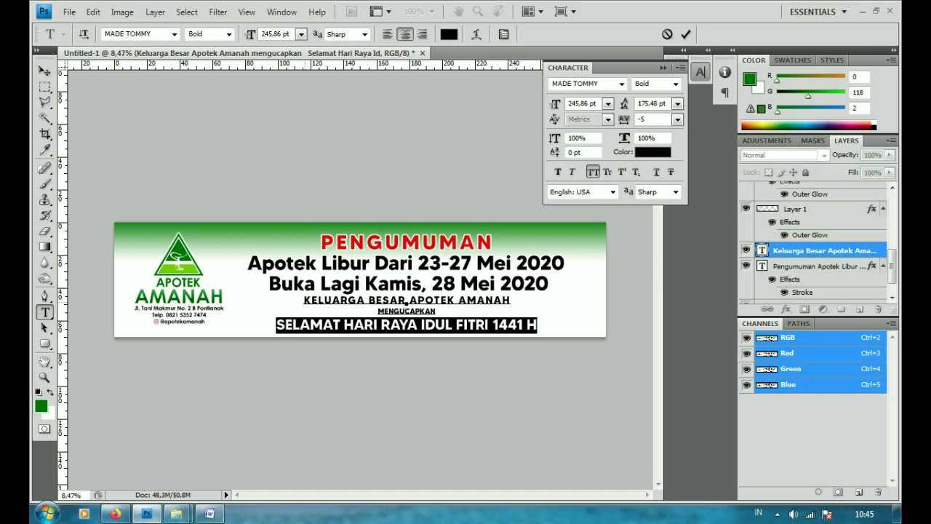
key("ctrl+a")
left_click(448, 34)
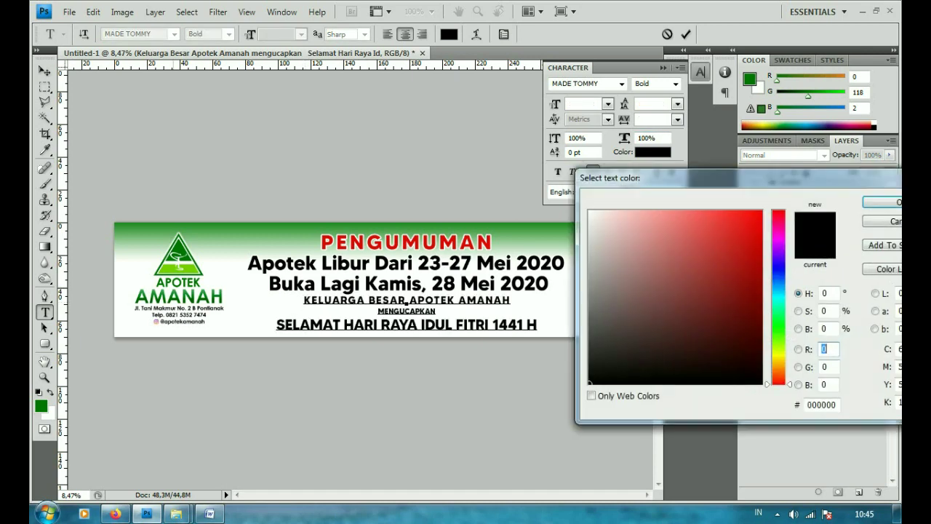
left_click(41, 406)
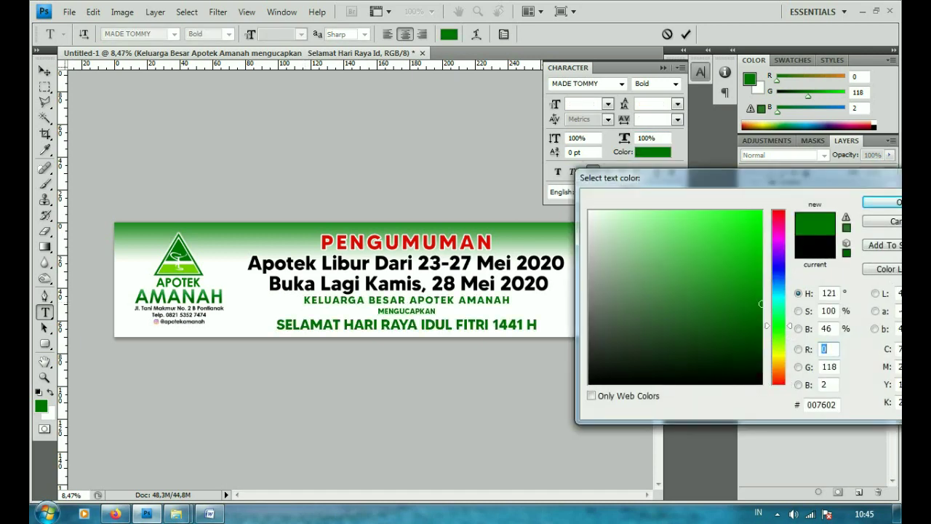
key("Return")
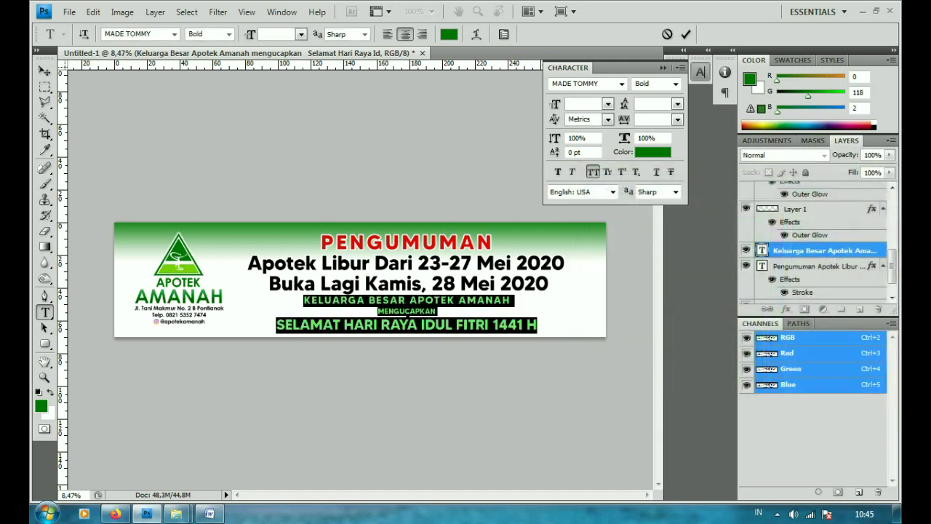
left_click(44, 71)
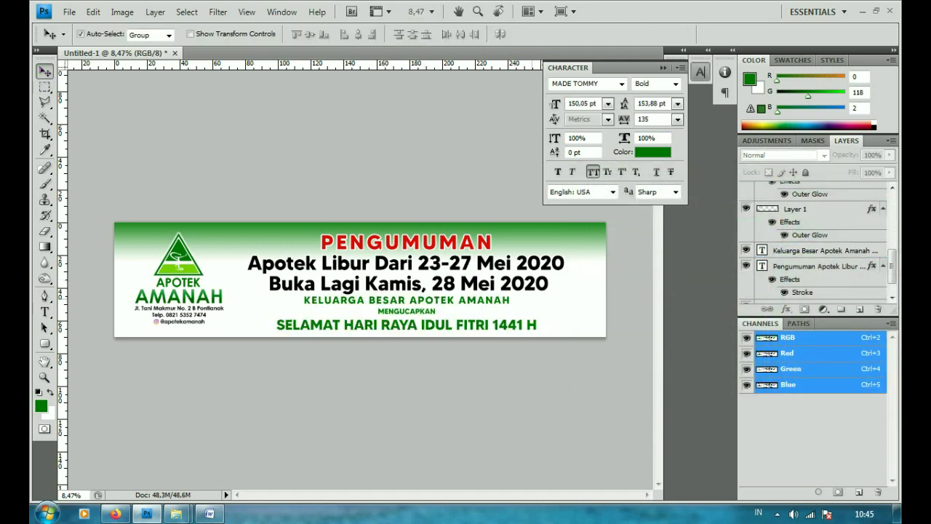
key("ctrl+z")
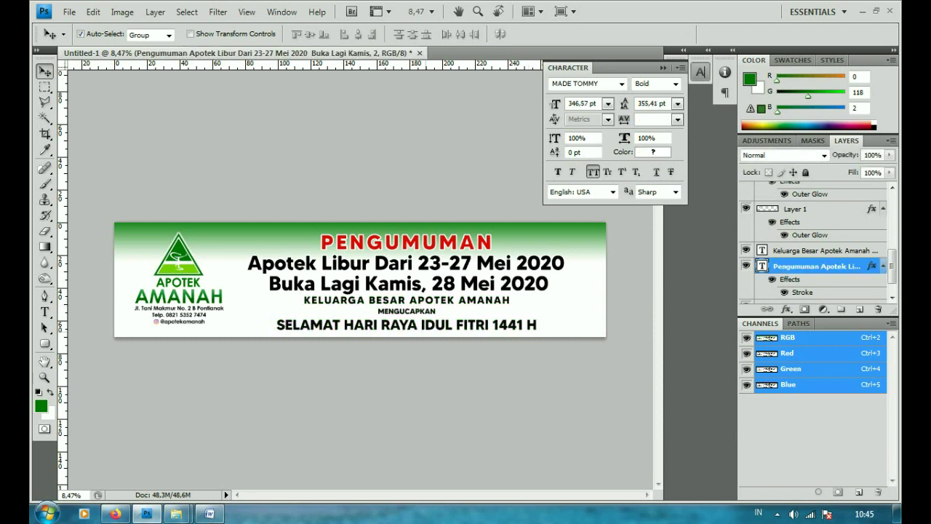
Set the SELAMAT HARI RAYA IDUL FITRI 1441 H line's tracking to 75.
scroll(380, 305, "up", 1)
left_click(45, 312)
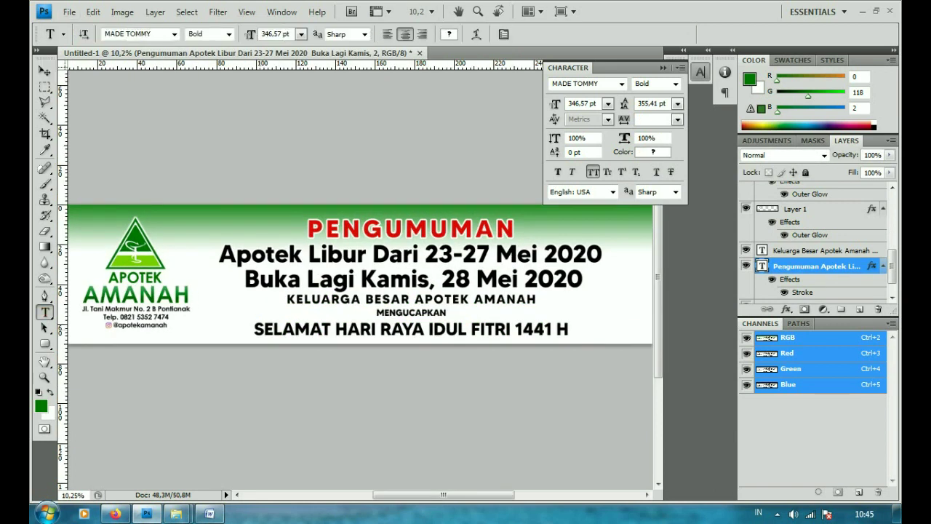
left_click(255, 329)
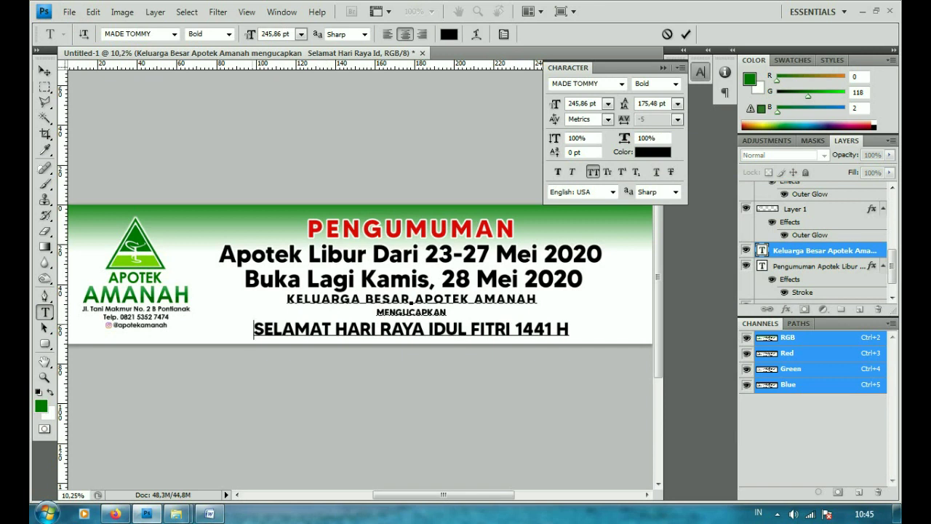
left_click_drag(254, 328, 569, 329)
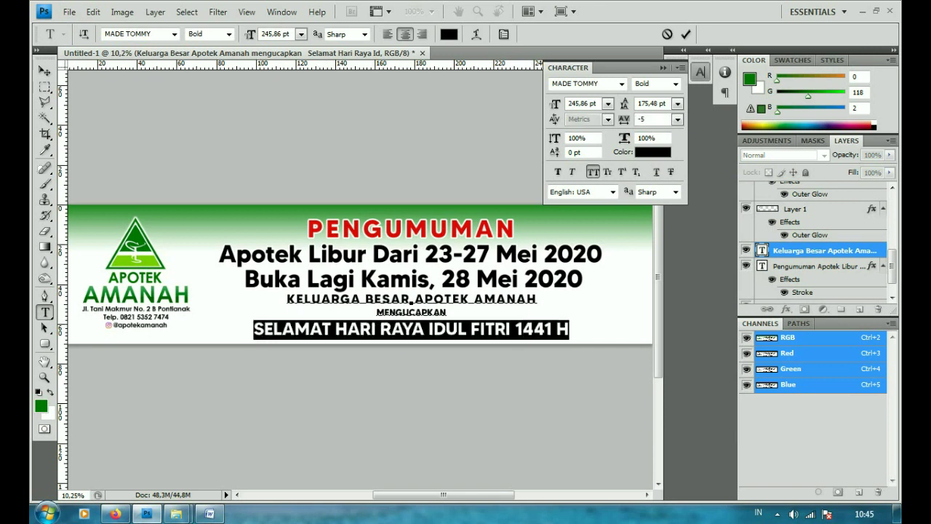
left_click(654, 118)
type("15")
key("Return")
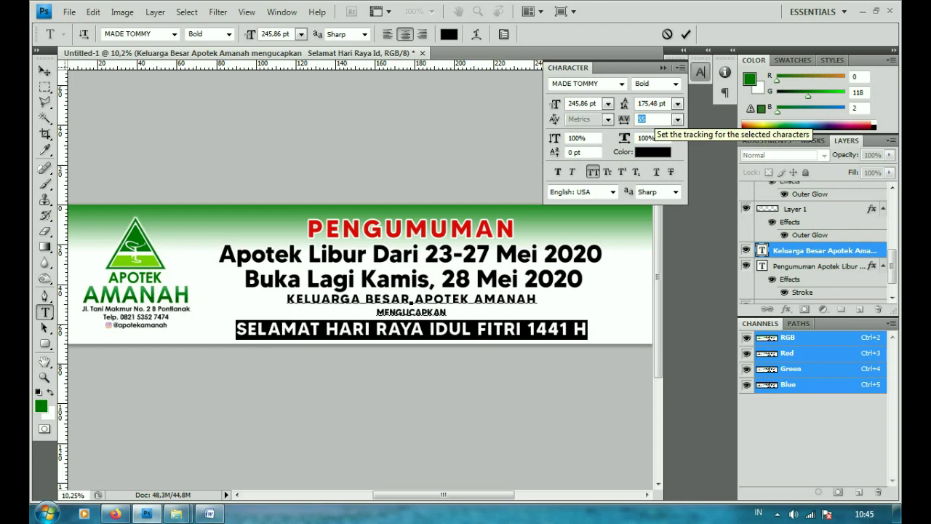
type("75")
key("Return")
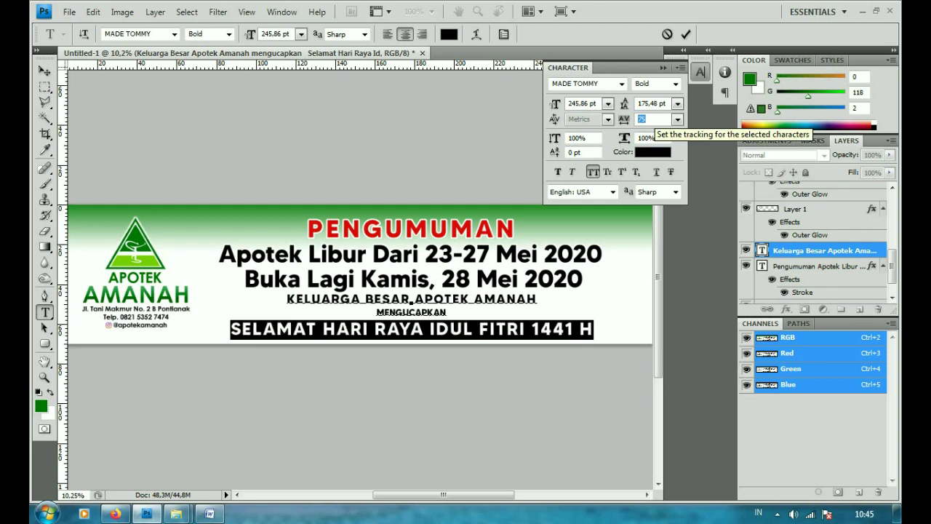
Colour the SELAMAT and KELUARGA BESAR lines green 007602 and commit the text.
left_click(652, 152)
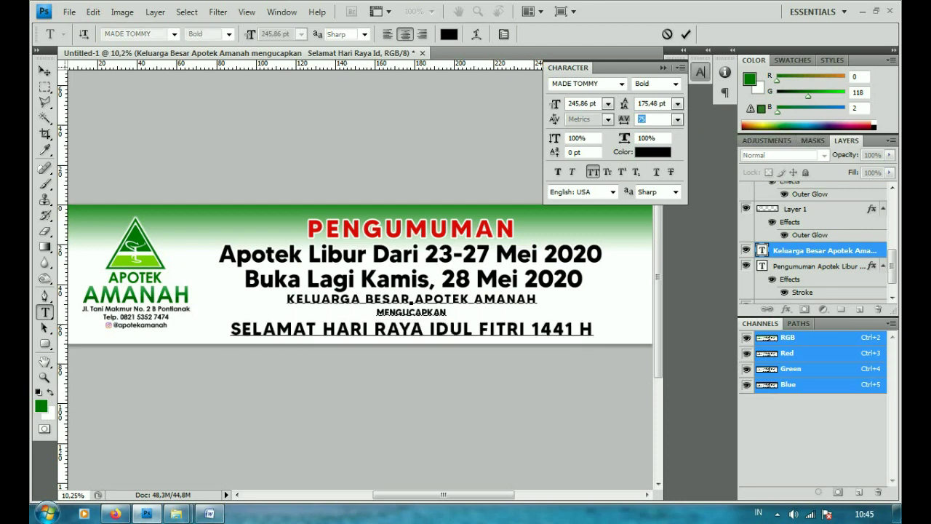
left_click(749, 78)
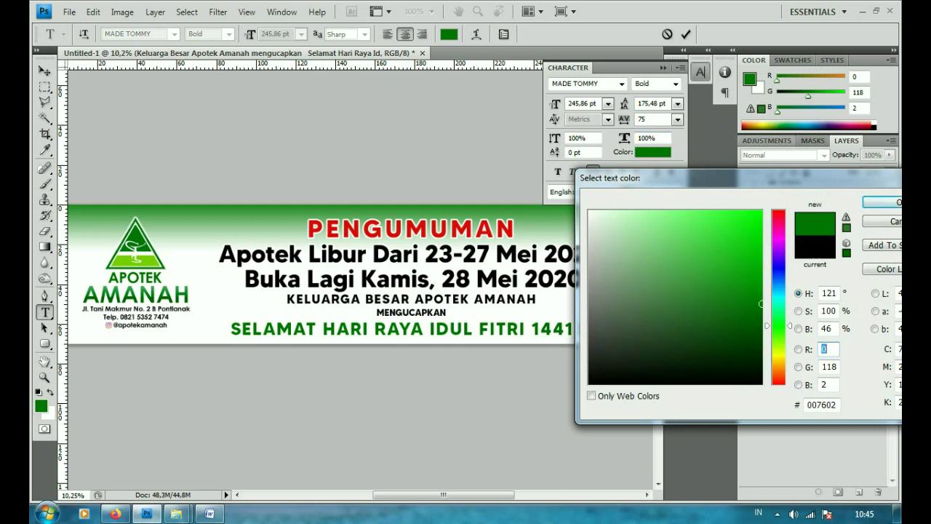
left_click(881, 201)
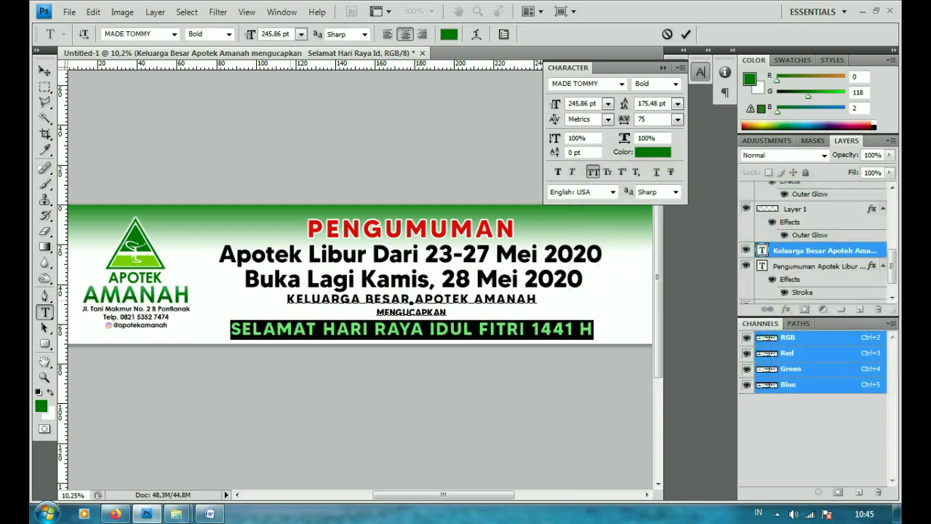
left_click_drag(287, 299, 538, 300)
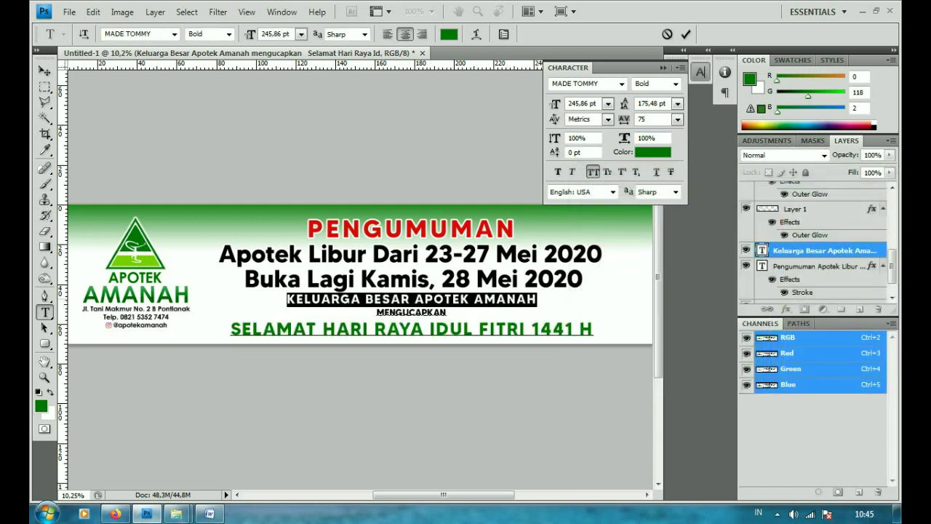
left_click(653, 152)
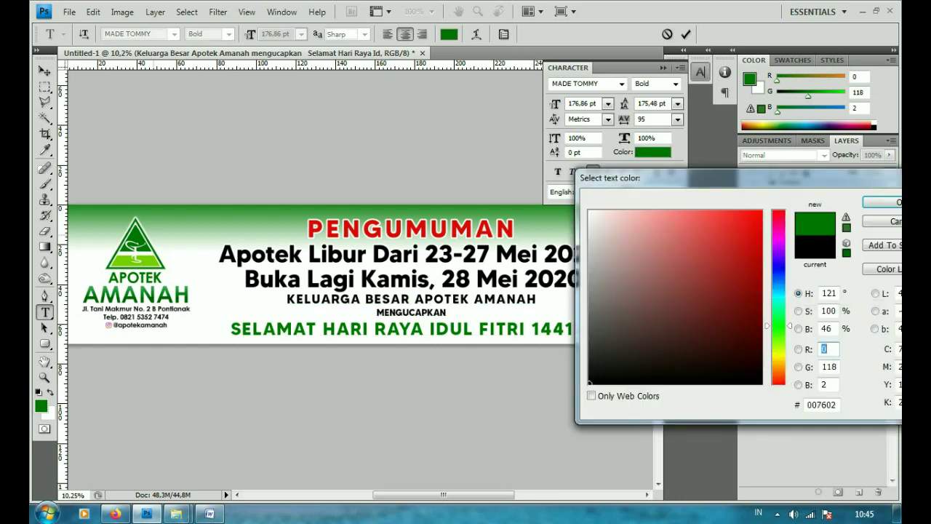
key("Return")
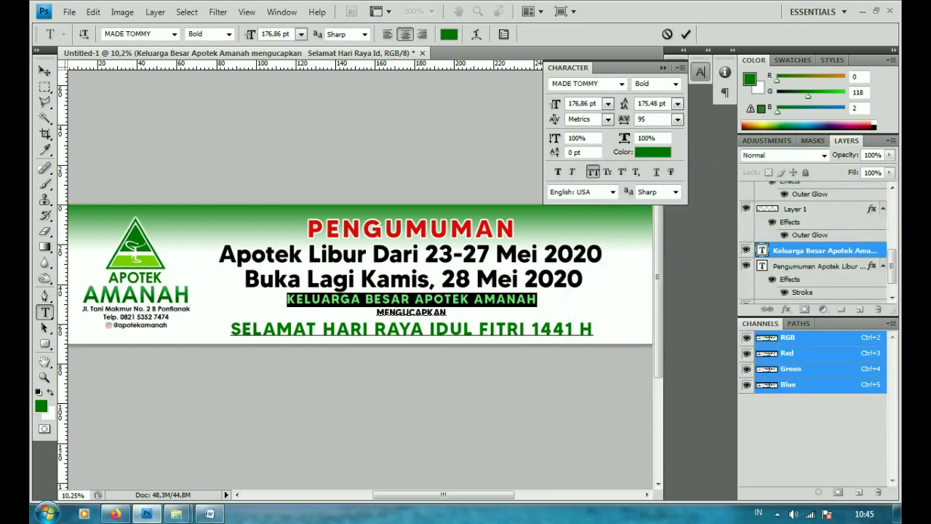
key("ctrl+Return")
Stretch the green gradient on Layer 3 further down the banner.
key("v")
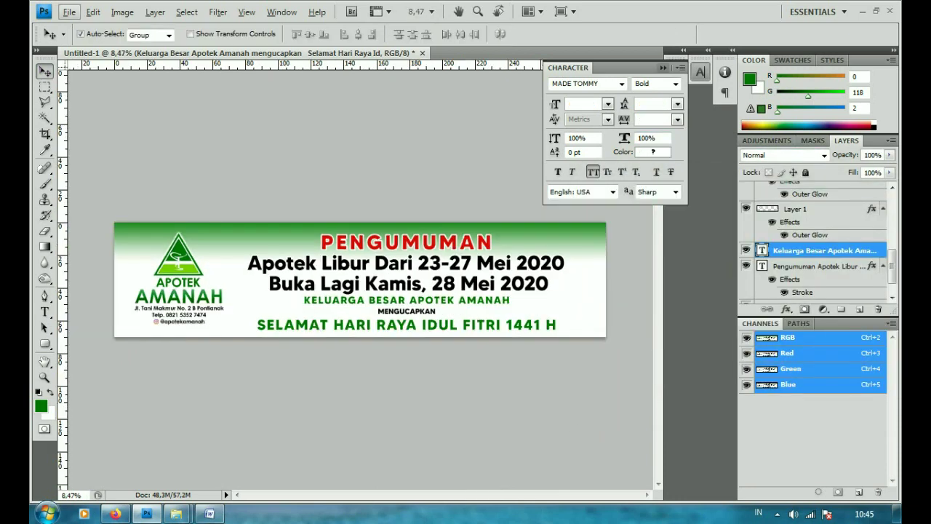
left_click(700, 71)
key("ctrl+shift+alt+n")
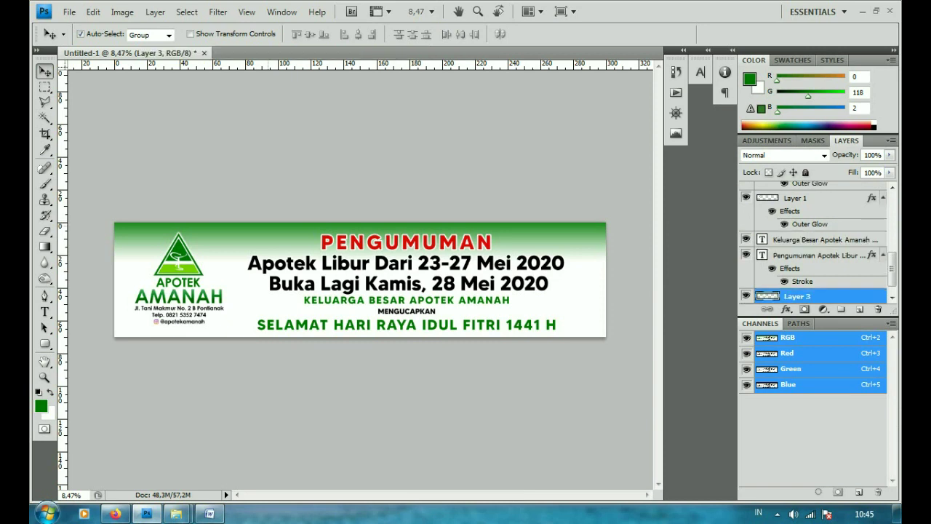
key("ctrl+t")
left_click_drag(361, 262, 360, 286)
key("Return")
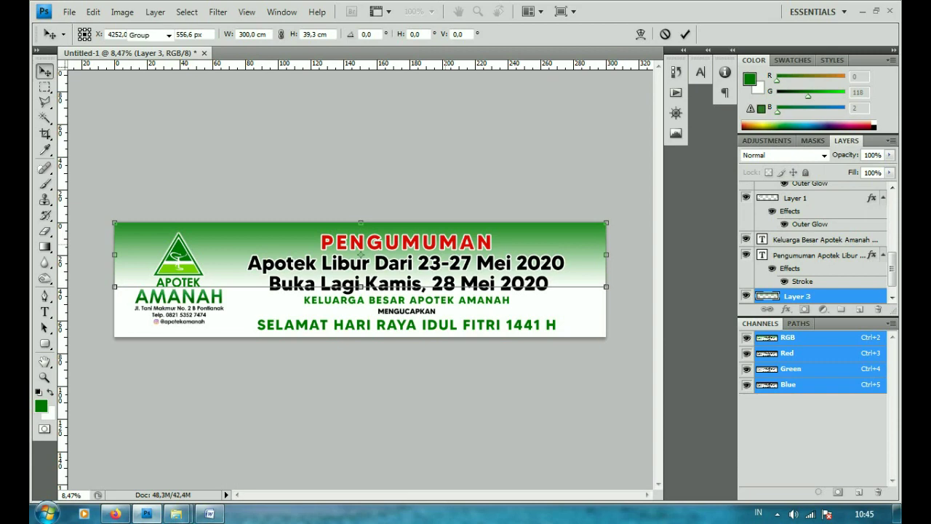
Review the Pengumuman text's stroke settings and keep the stroke as is.
scroll(445, 238, "up", 3)
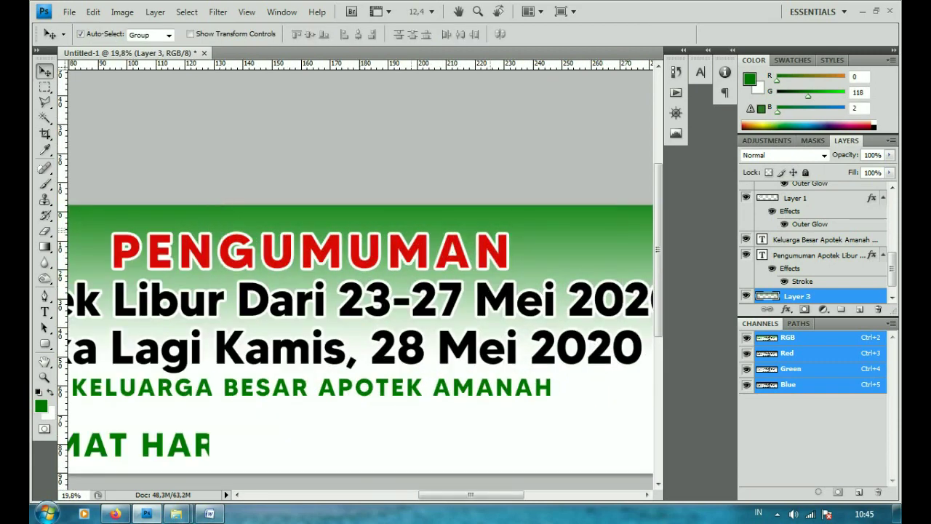
left_click(488, 239)
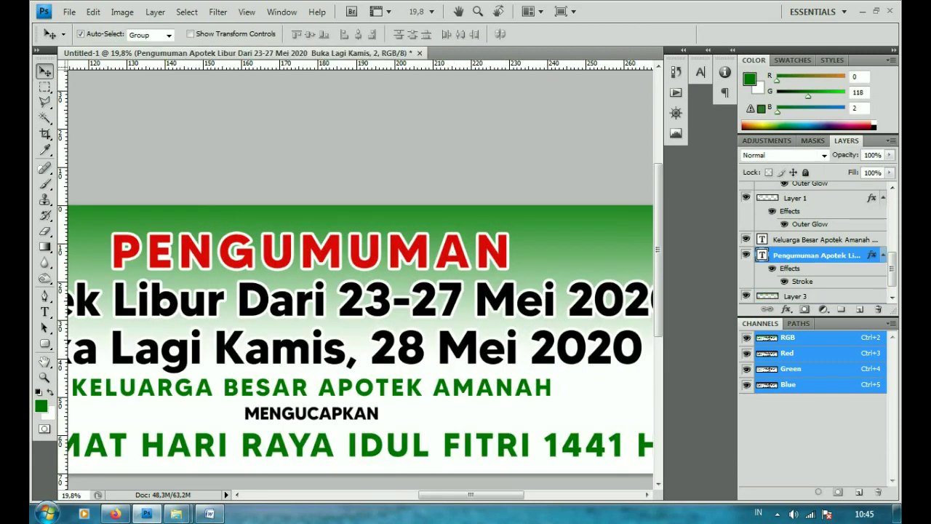
double_click(803, 281)
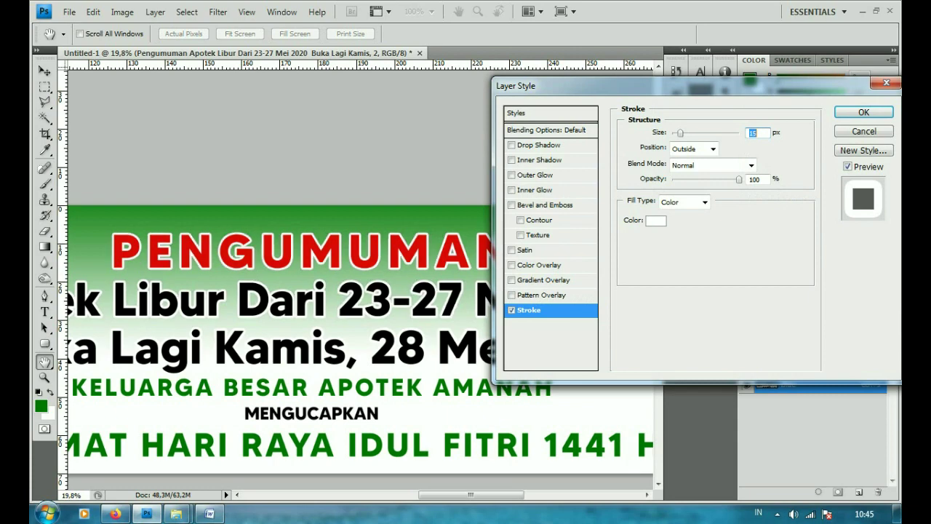
key("Return")
Nudge the selected text and logo layers slightly to the right.
scroll(487, 231, "down", 3)
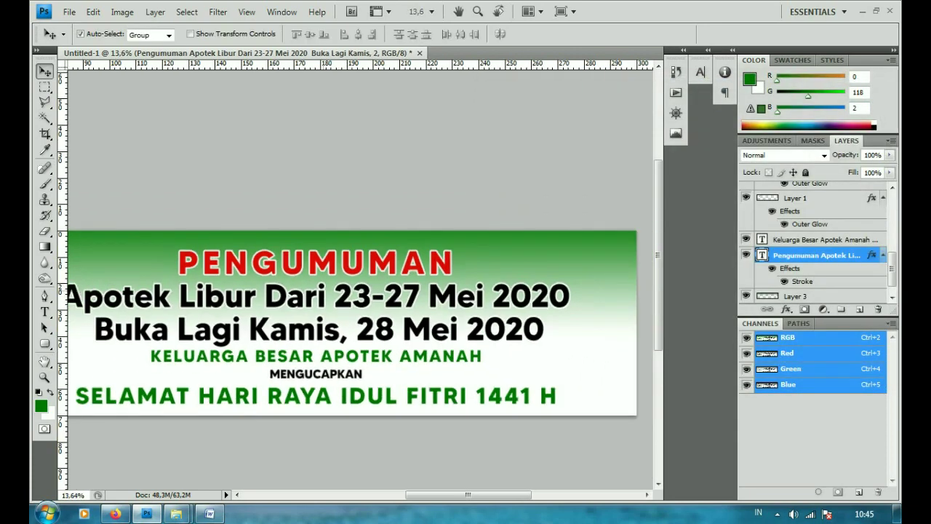
key("ctrl+alt+a")
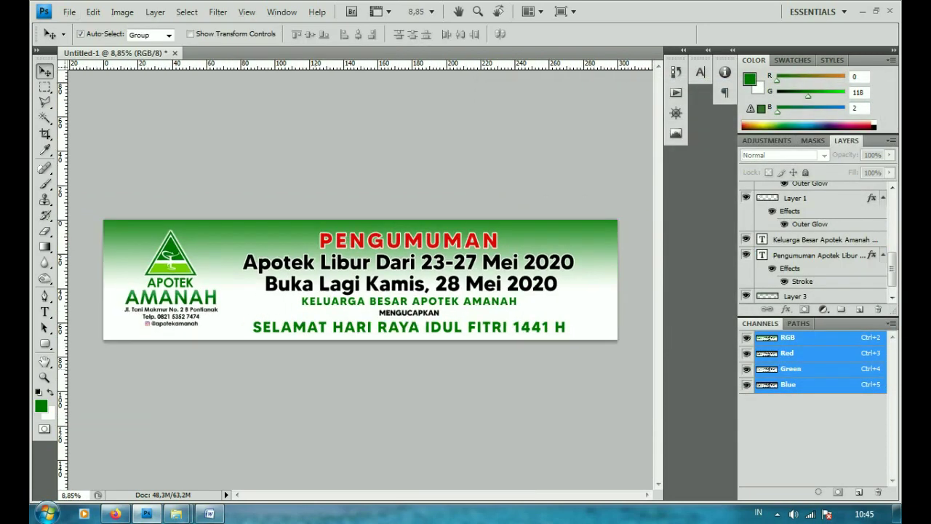
key("ctrl+alt+a")
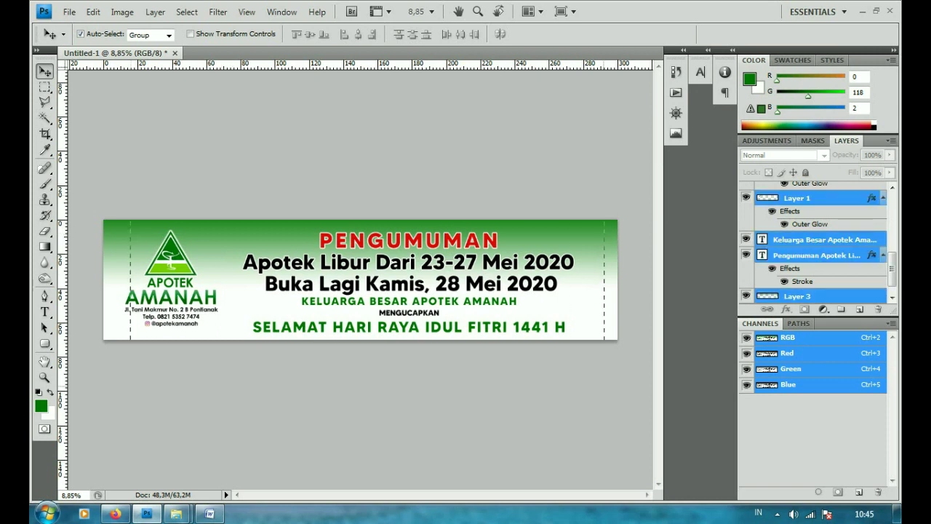
key("shift+Right")
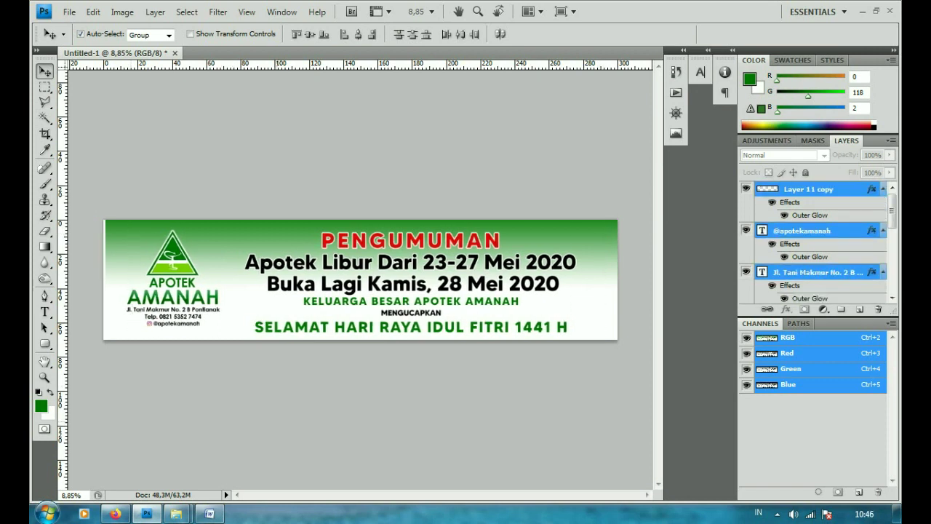
key("alt+comma")
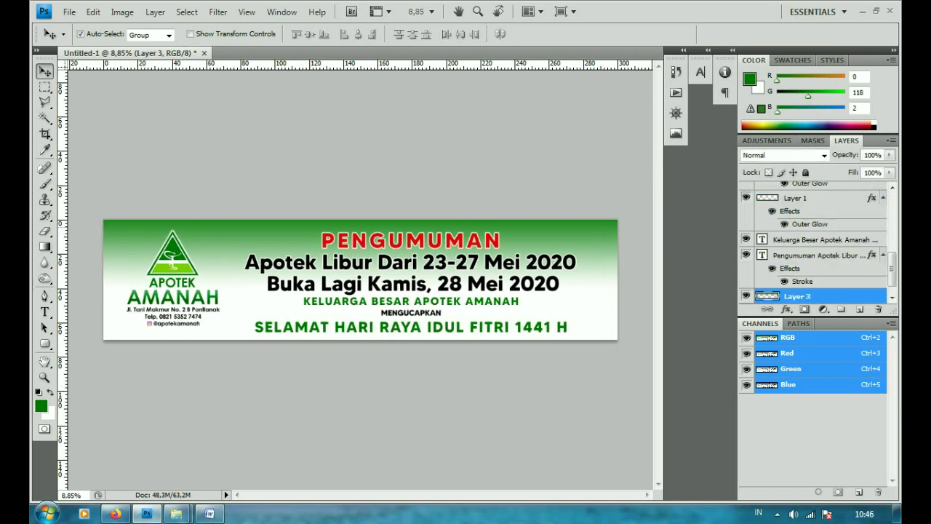